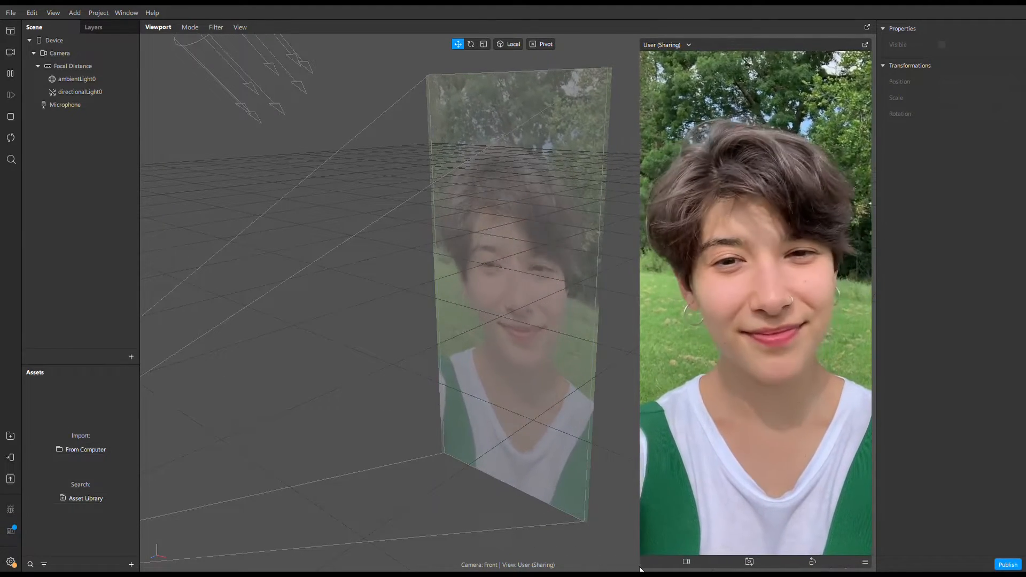
Resize the simulator preview so it covers slightly less of the viewport.
drag(640, 570, 744, 339)
scroll(454, 330, down, 5)
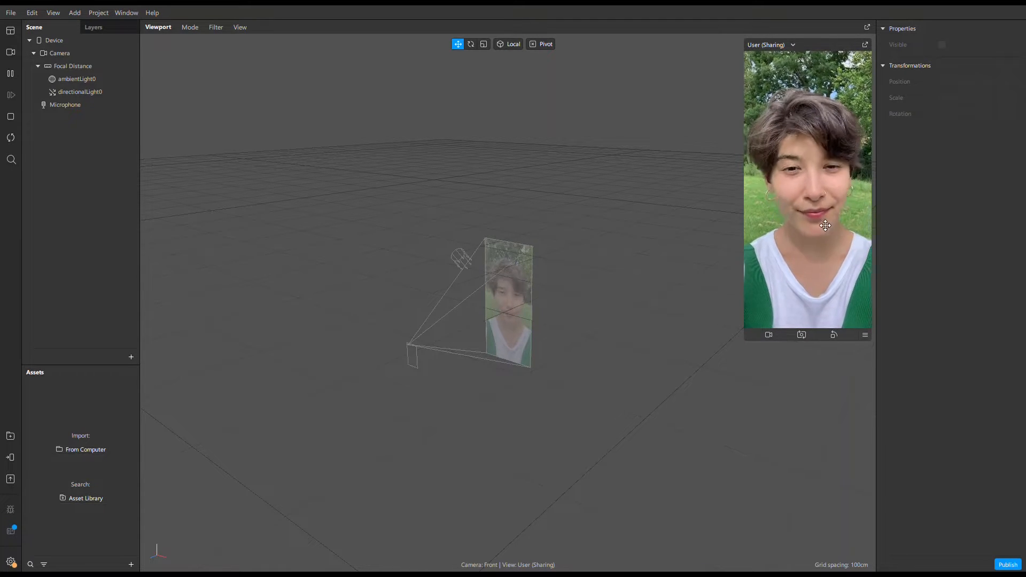
drag(745, 341, 662, 522)
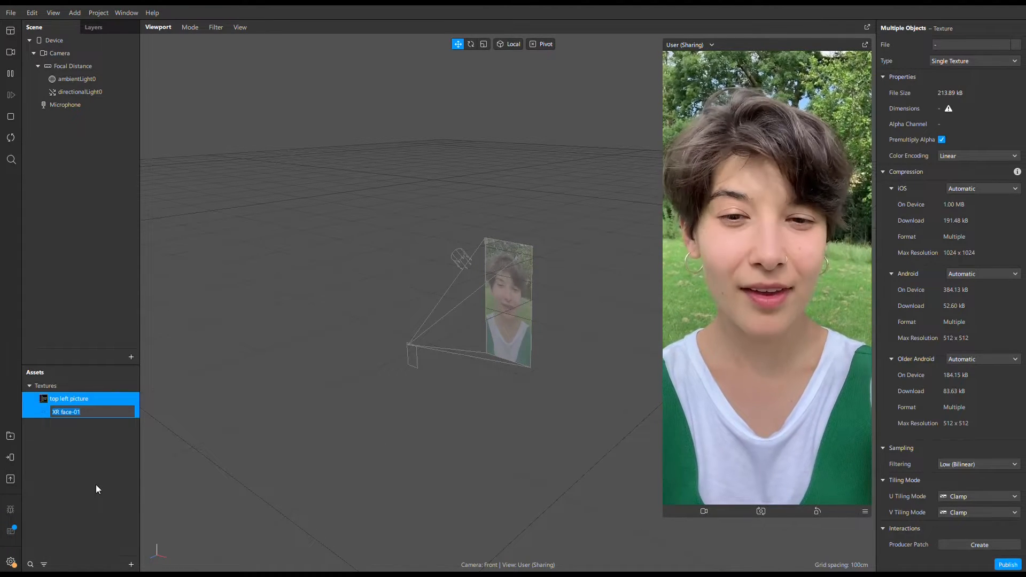
Keep the imported textures' names and add a face tracker to the scene under Focal Distance.
click(96, 489)
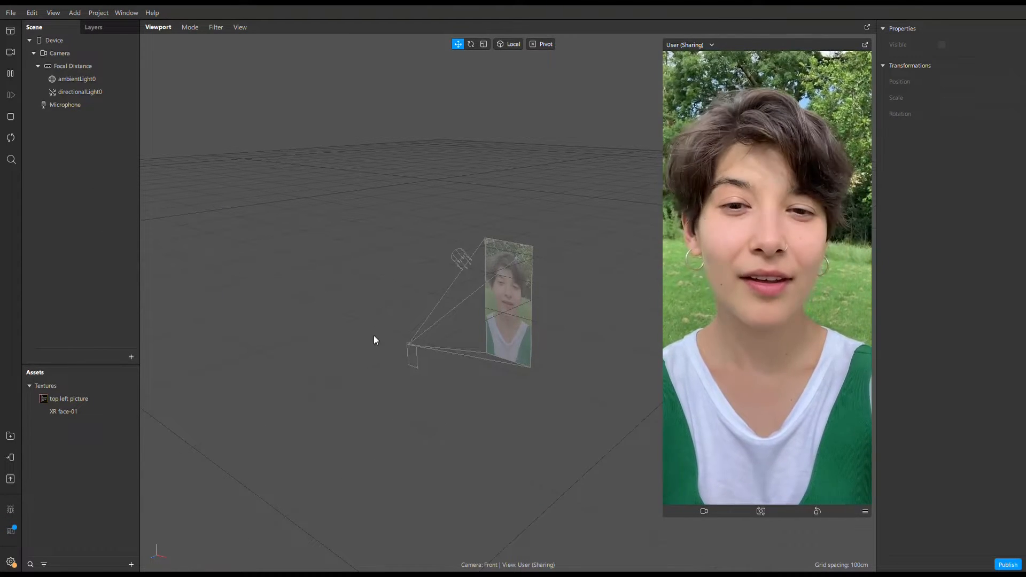
click(330, 337)
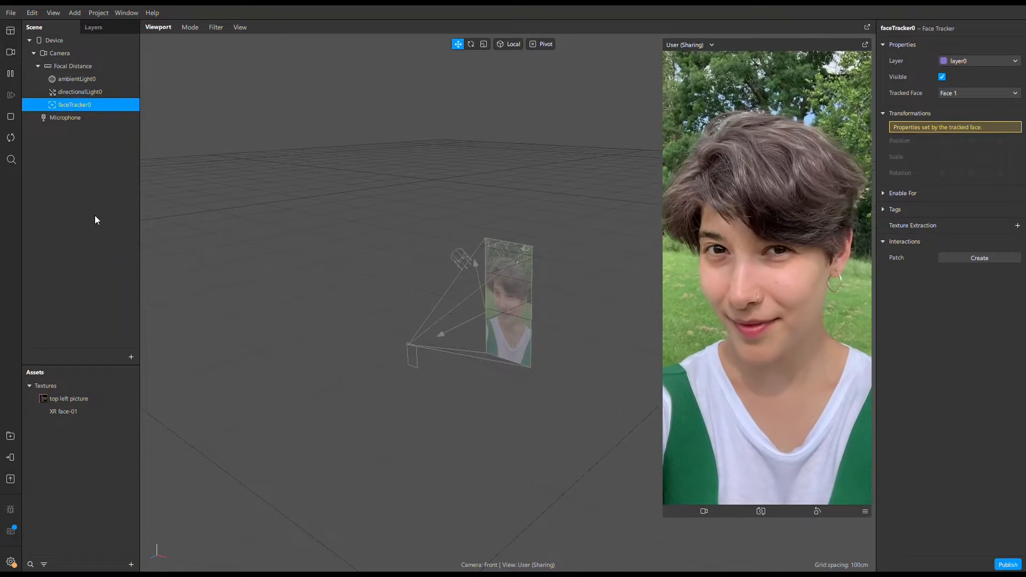
scroll(464, 339, up, 8)
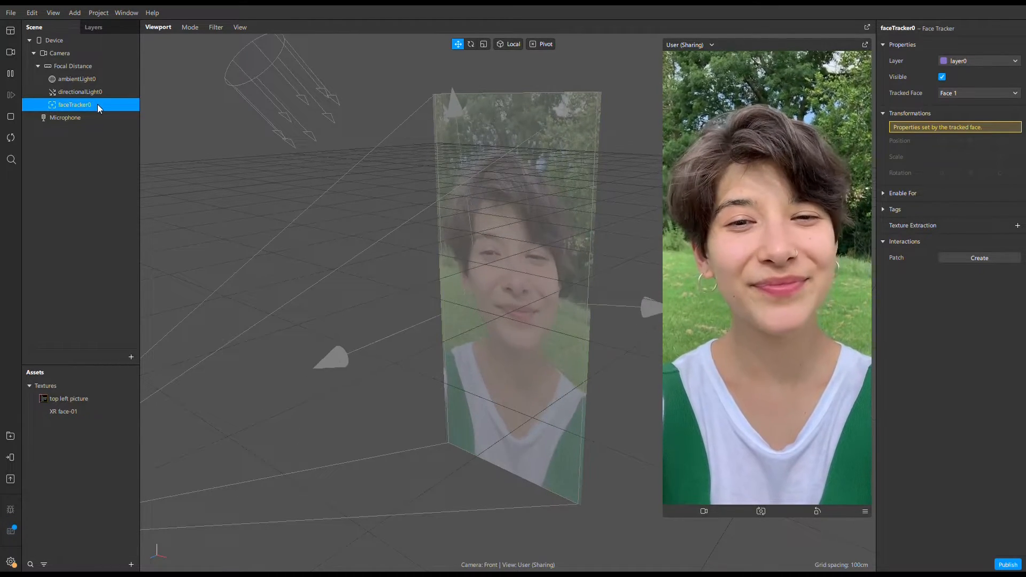
click(75, 179)
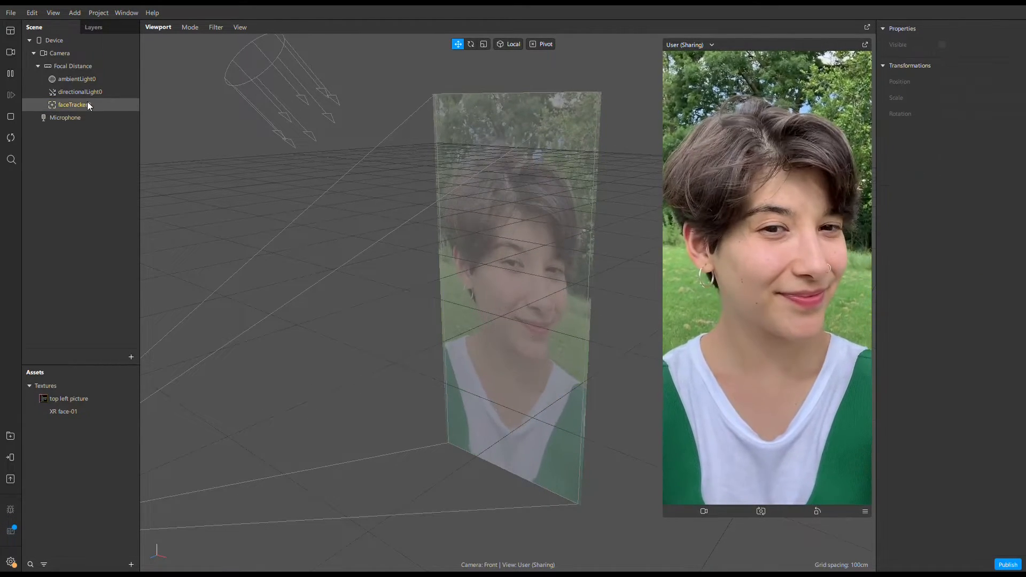
Add a face mesh as a child of the face tracker.
click(88, 106)
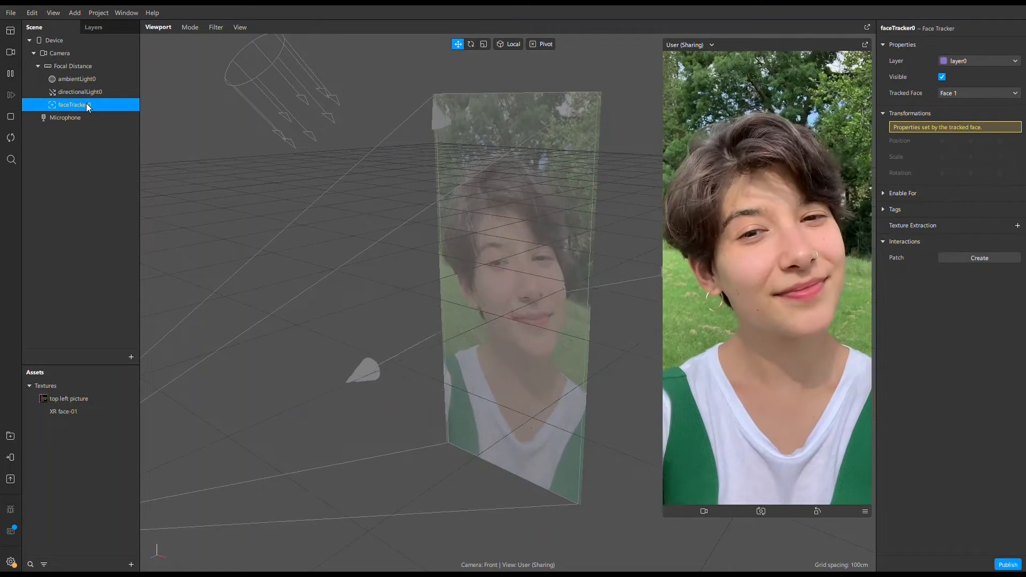
right_click(86, 105)
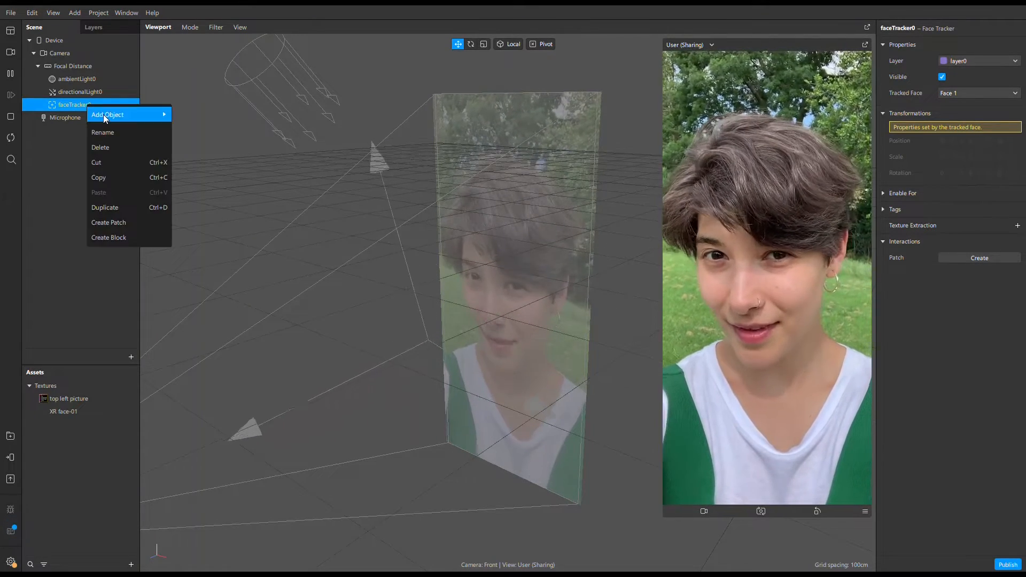
mouse_move(104, 114)
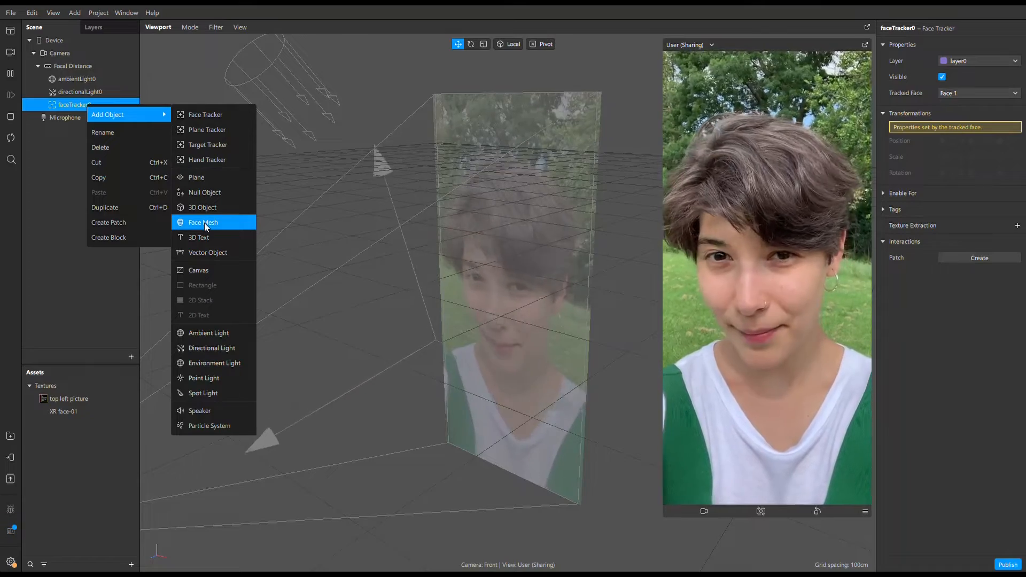
click(204, 223)
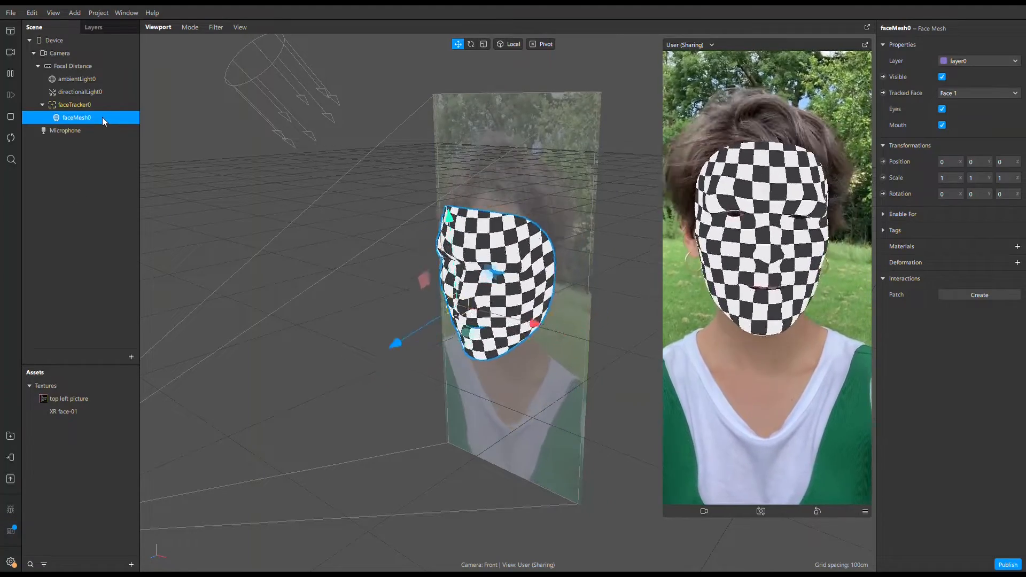
Rename the face mesh as doodle_mesh.
double_click(84, 117)
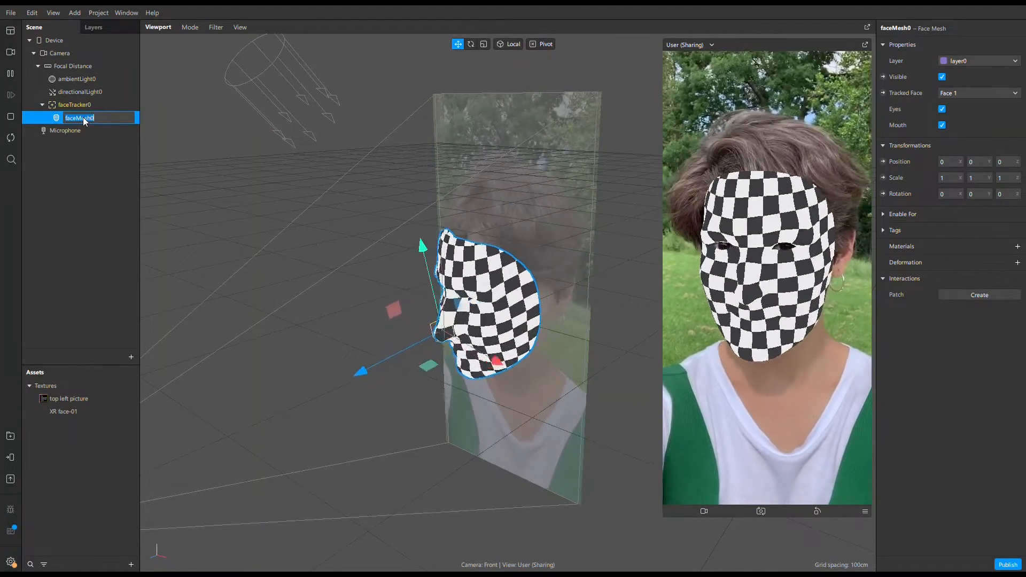
text(doodle)
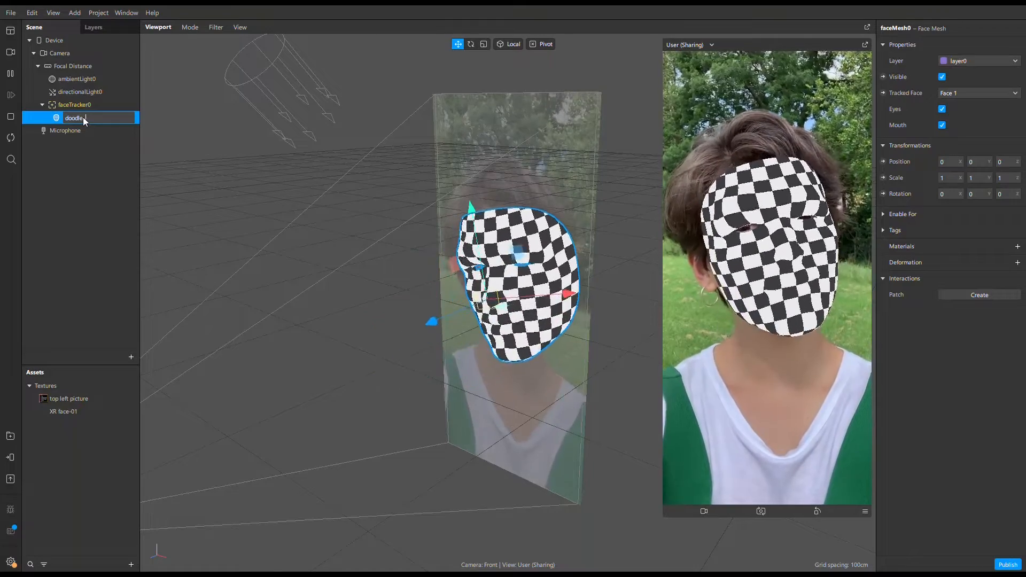
text(_mesh)
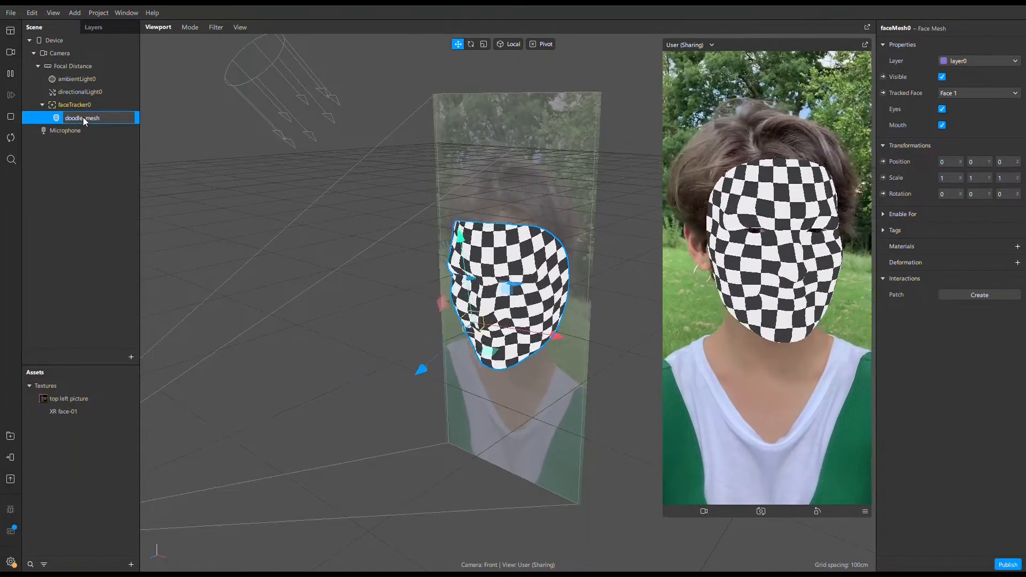
key(Return)
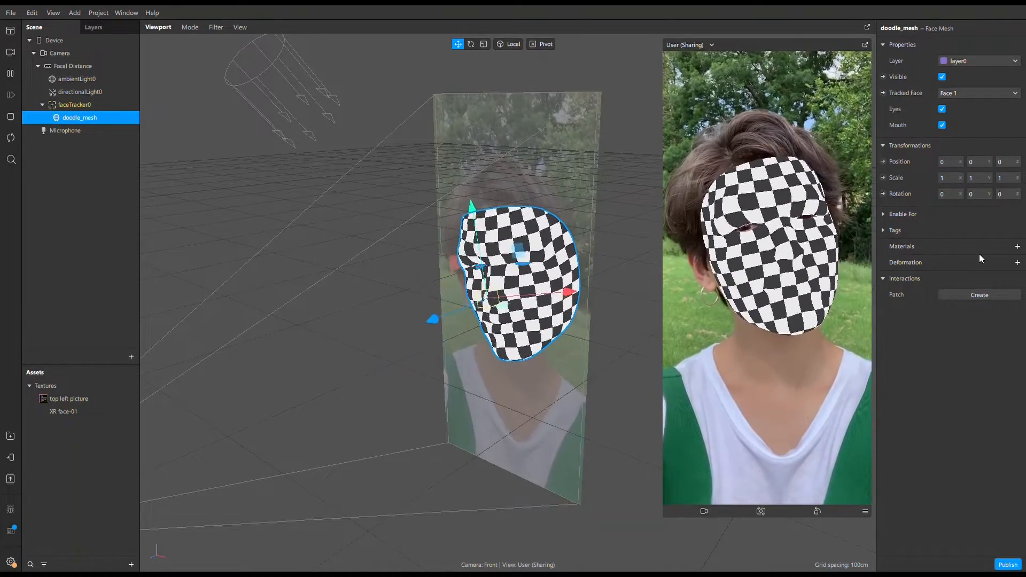
Create a material for doodle_mesh and rename it as doodle_mat.
click(1018, 248)
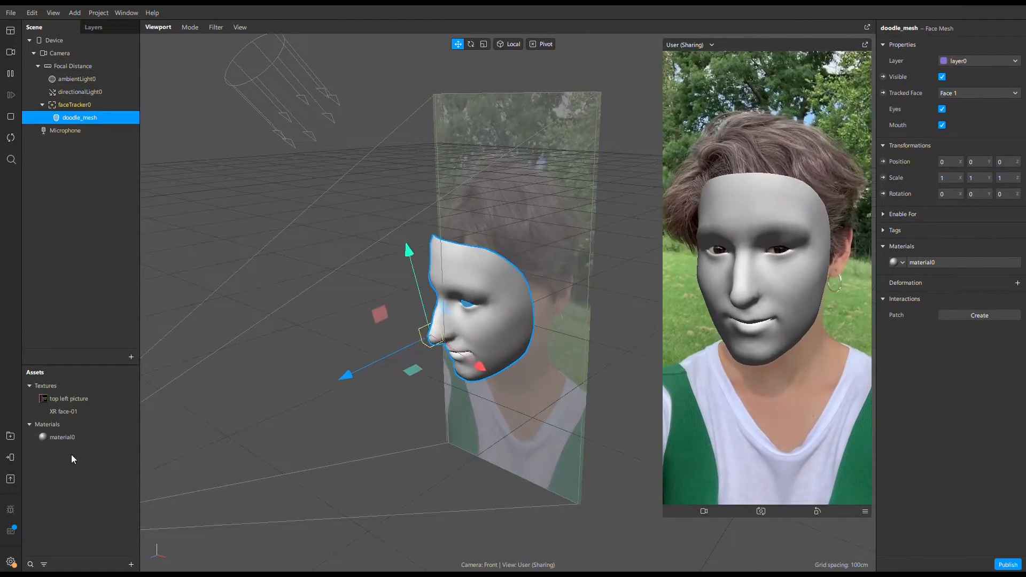
double_click(63, 439)
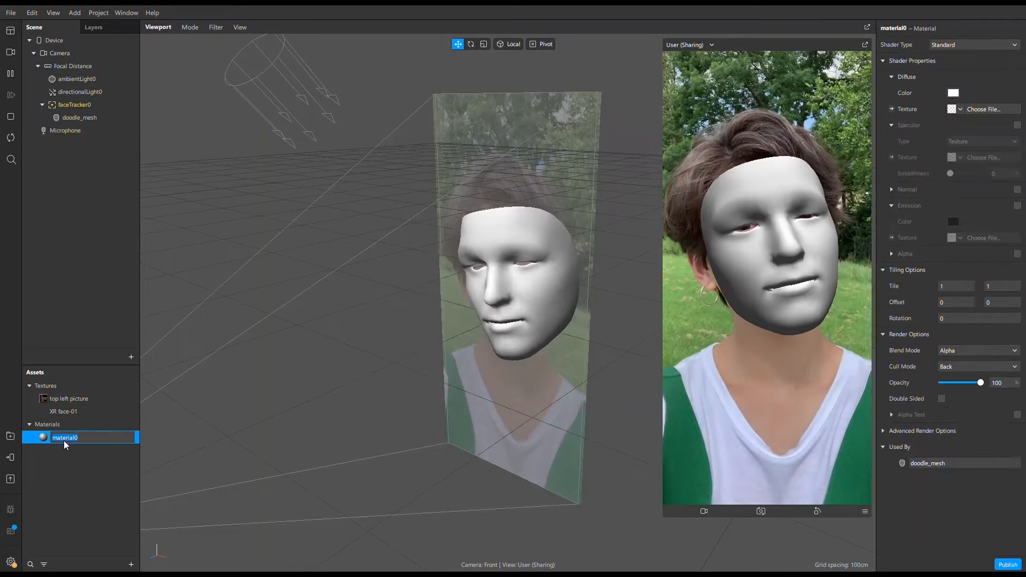
text(doodle)
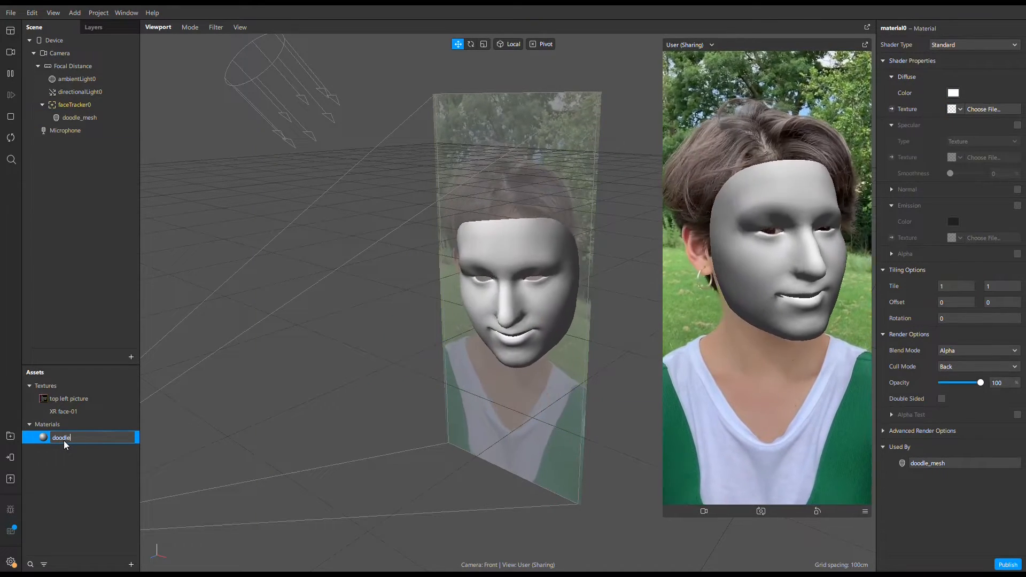
text(_mat)
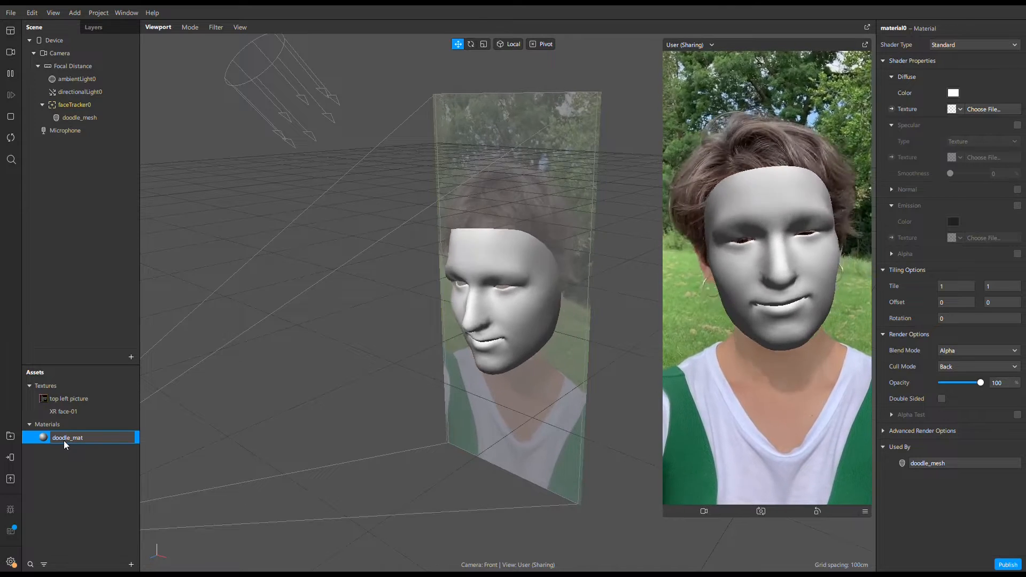
key(Return)
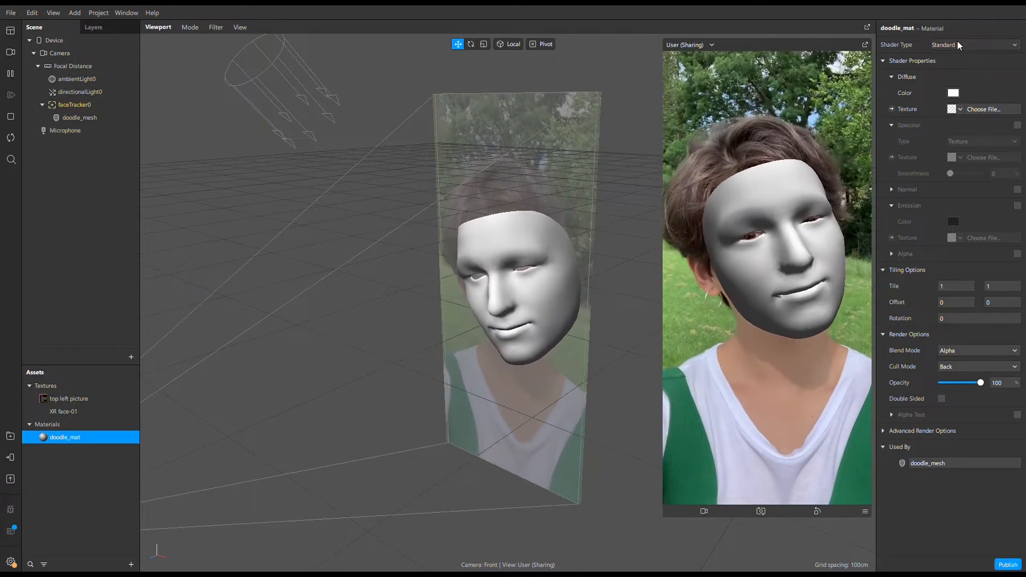
Set doodle_mat's shader type to Face paint and assign XR face-01 as its texture.
click(957, 43)
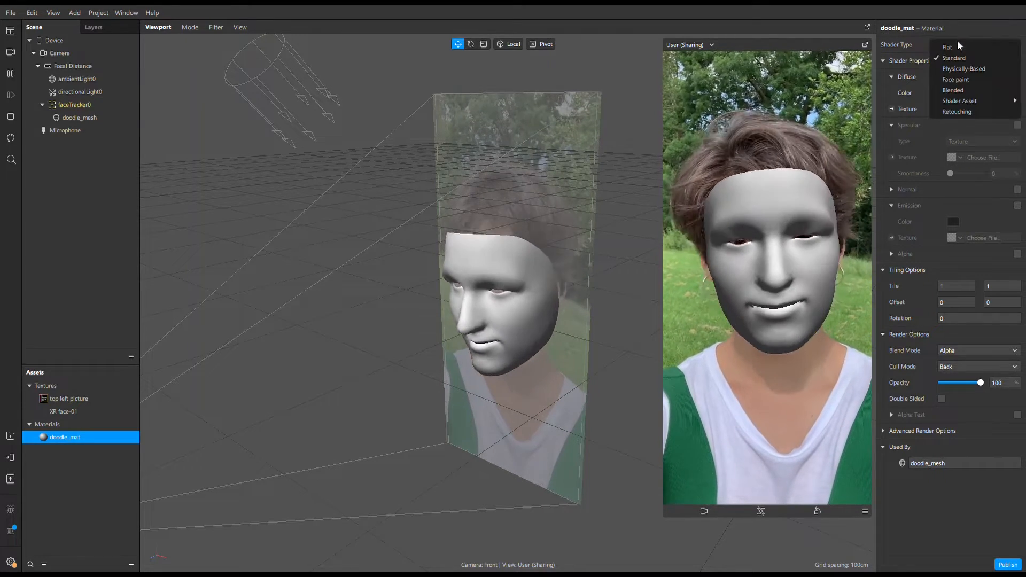
click(960, 80)
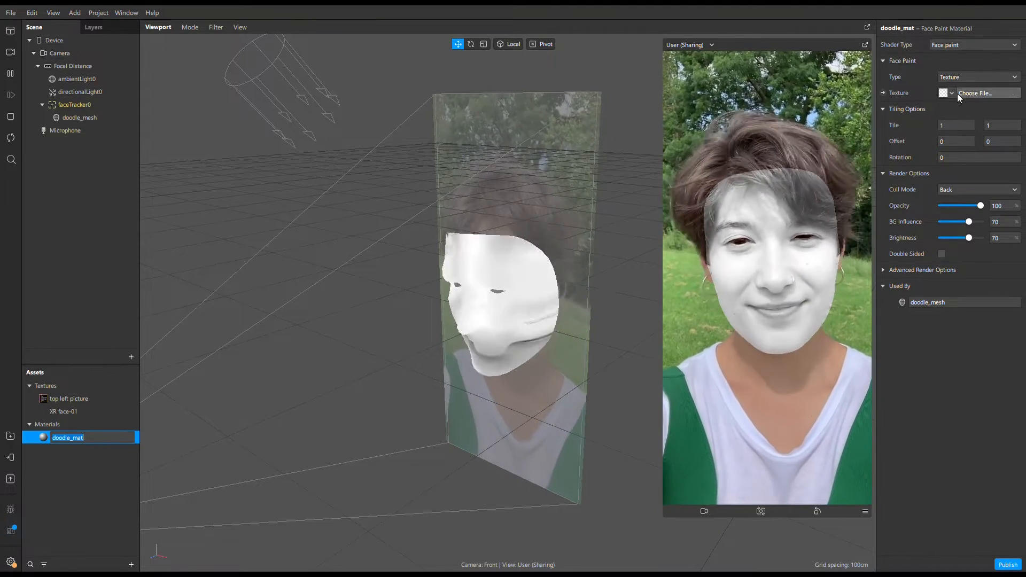
click(953, 93)
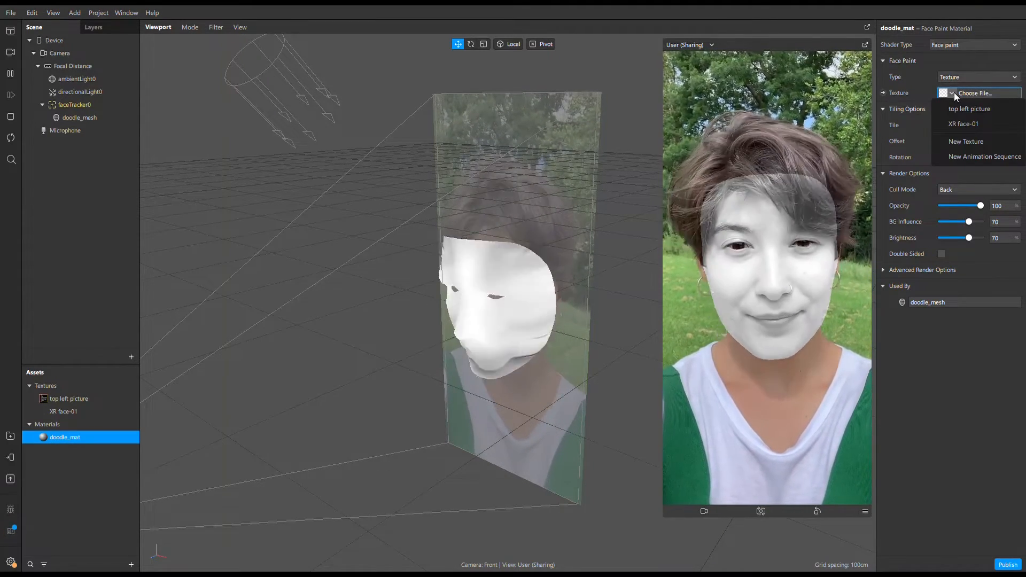
click(964, 124)
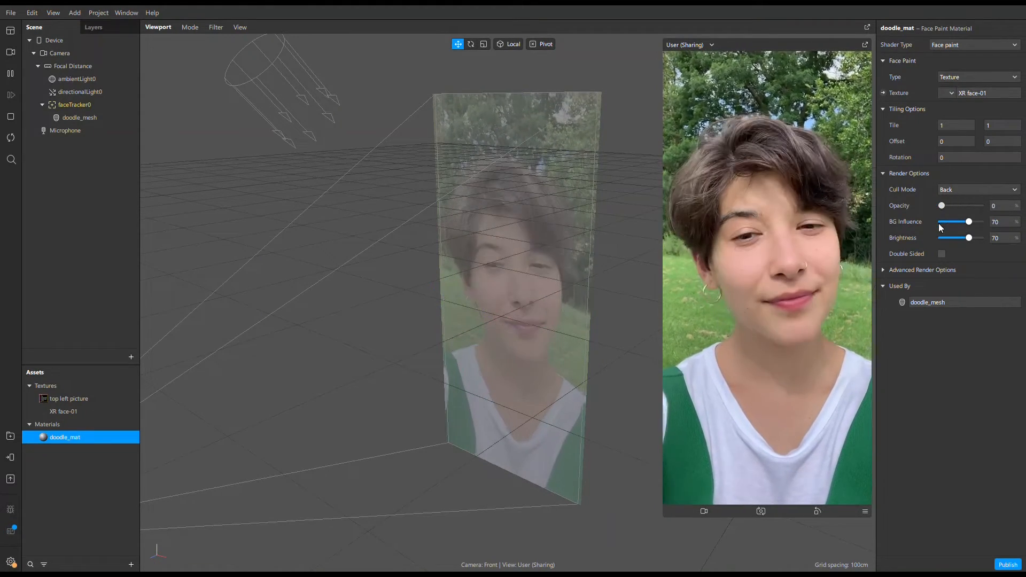
Set doodle_mat's opacity to 100%, BG Influence to 77% and Brightness to 38%.
mouse_move(941, 206)
mouse_down()
mouse_move(982, 206)
mouse_move(973, 223)
mouse_up()
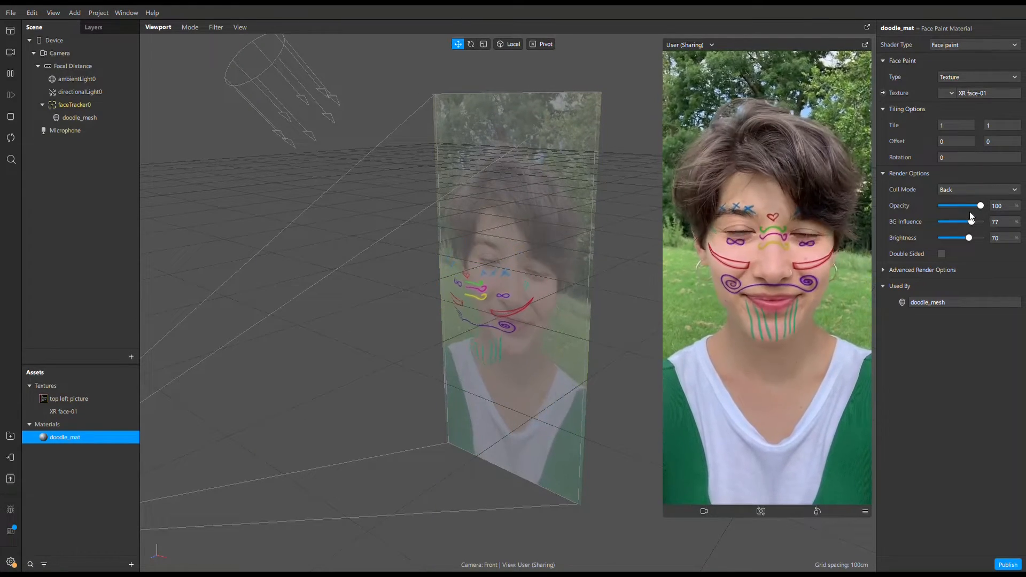
drag(968, 237, 956, 239)
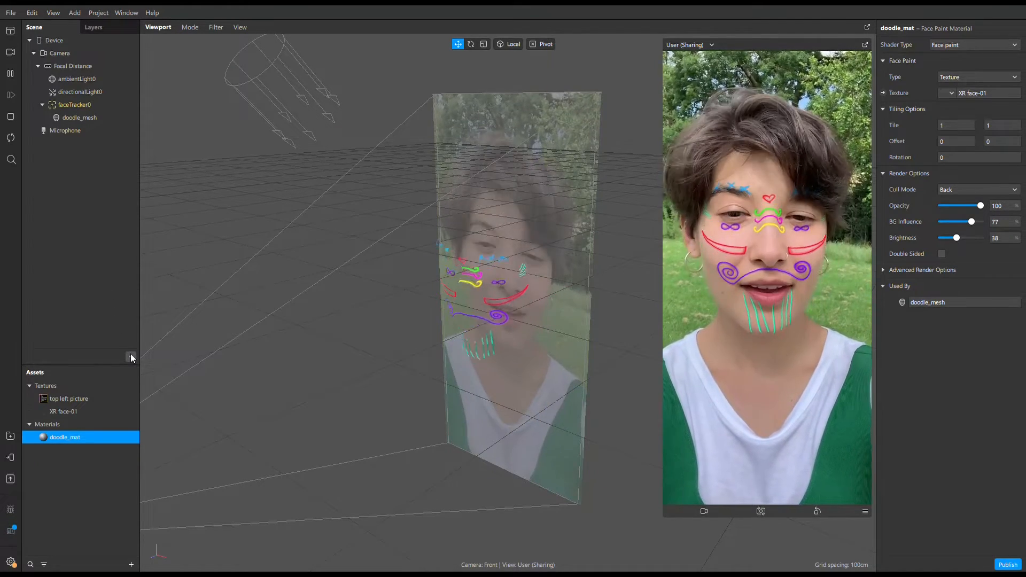
Add a rectangle on a canvas to the scene and rename it as XR-rect.
click(131, 355)
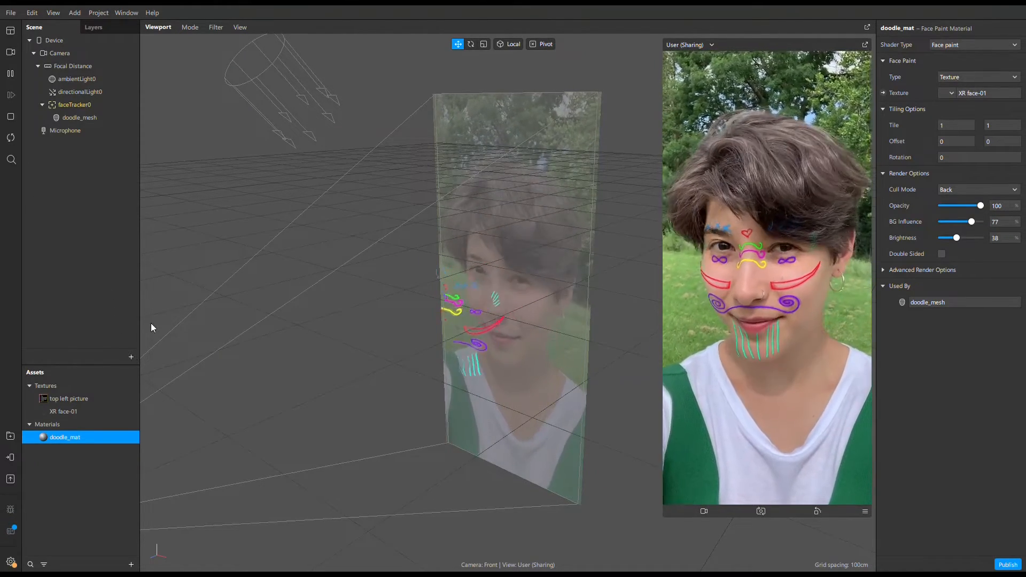
click(327, 343)
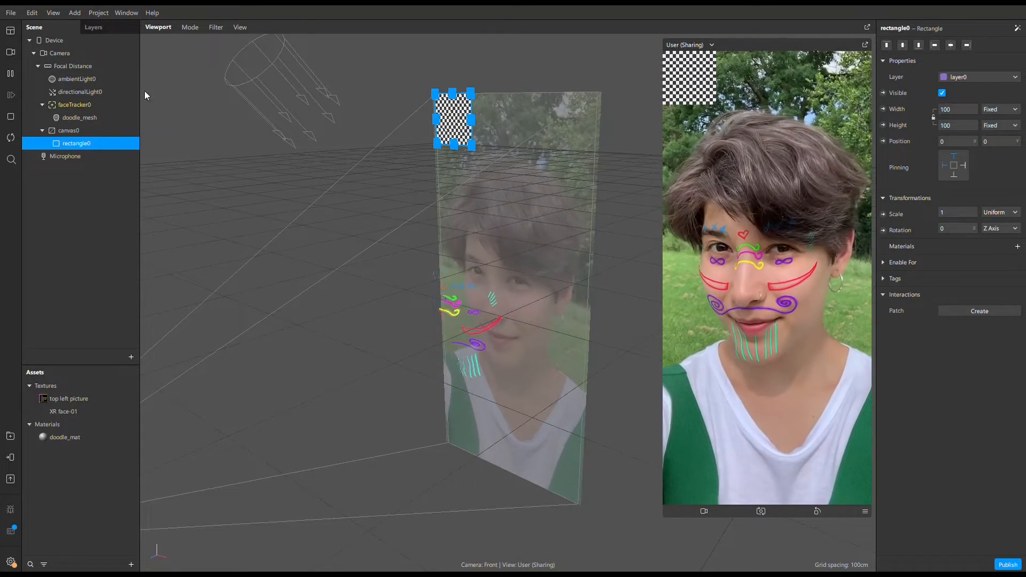
double_click(82, 145)
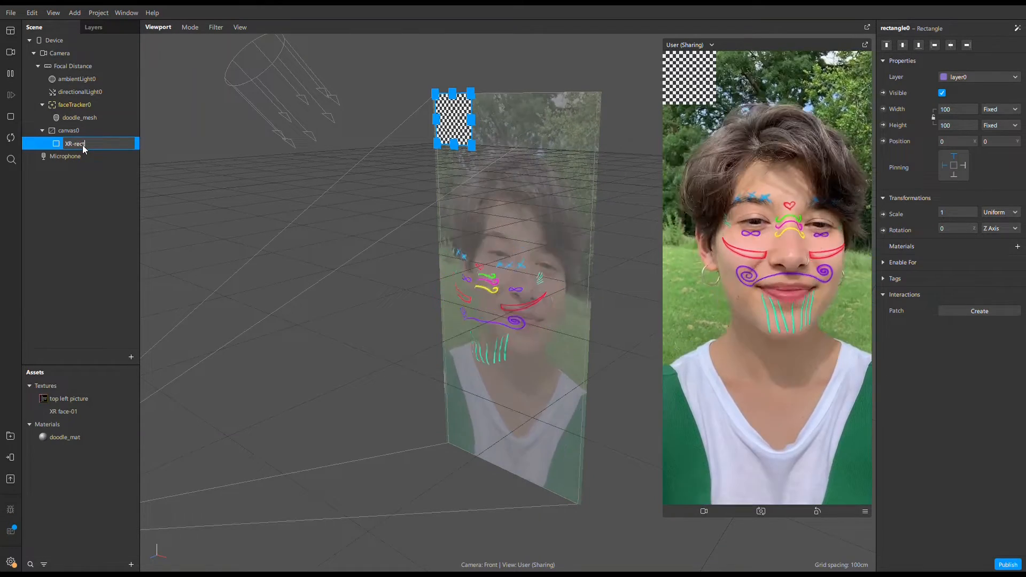
text(XR-rect)
click(98, 304)
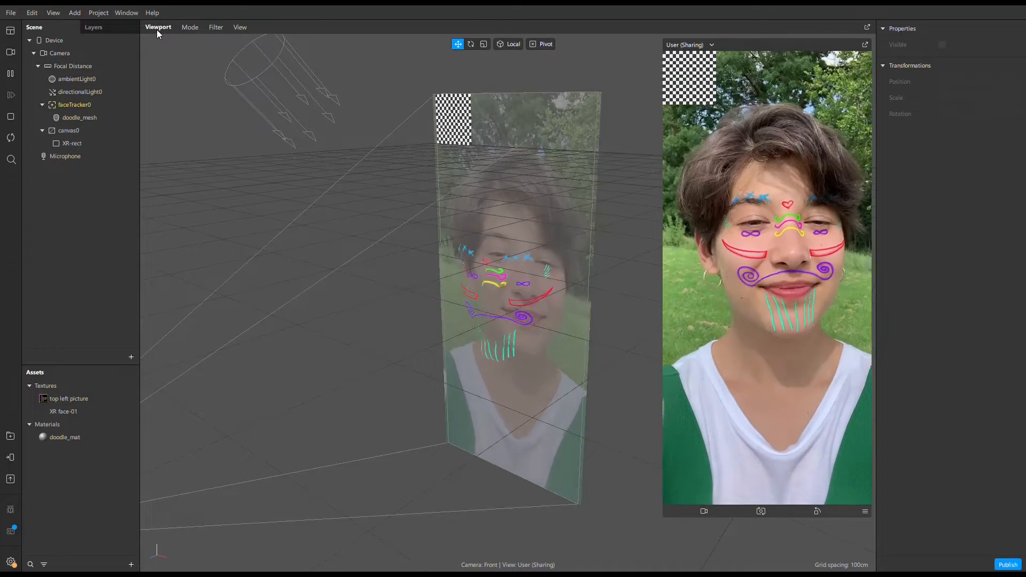
Switch the viewport to 2D object editing and enlarge XR-rect to about 224 by 159.
click(188, 28)
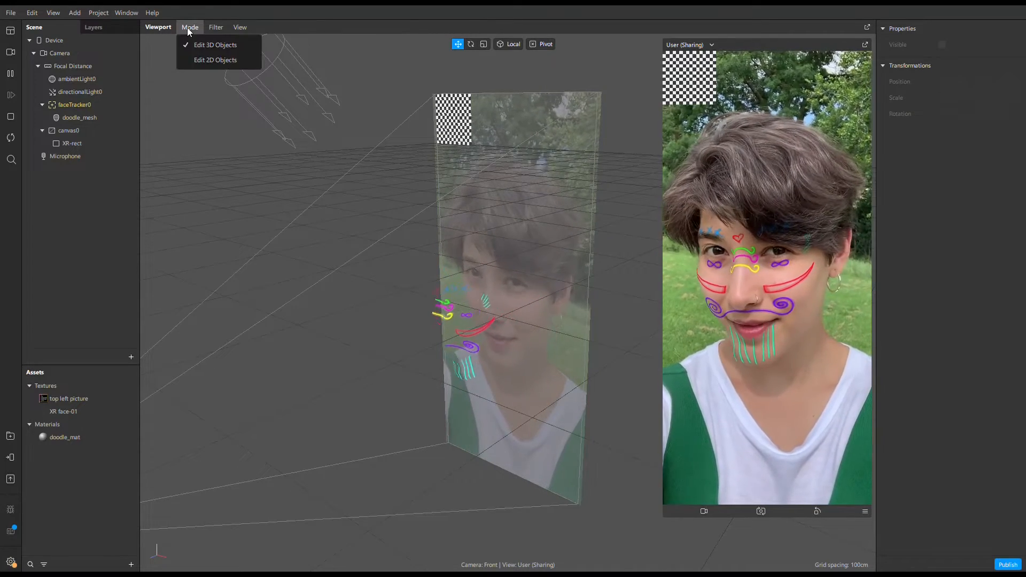
click(194, 61)
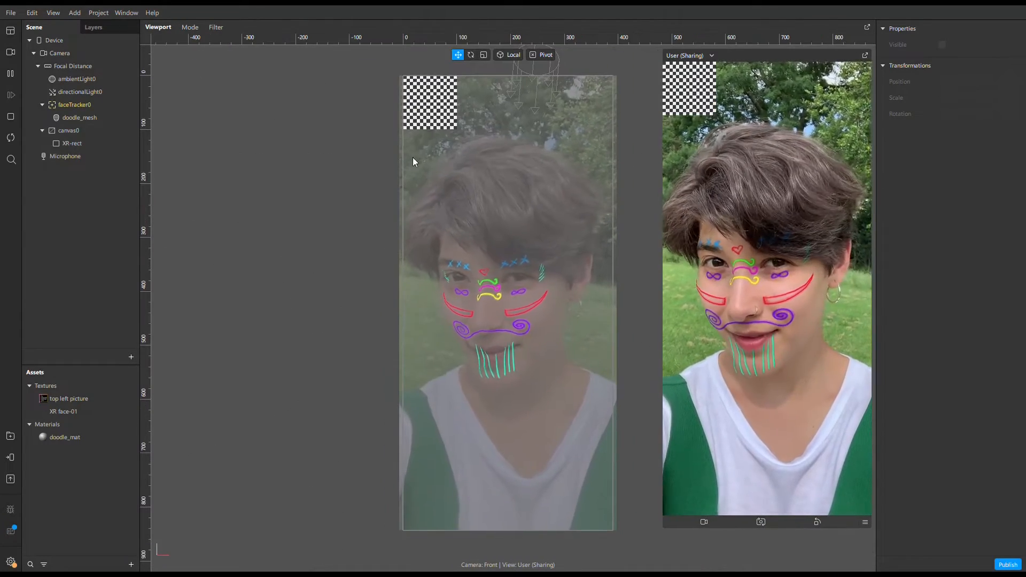
click(429, 119)
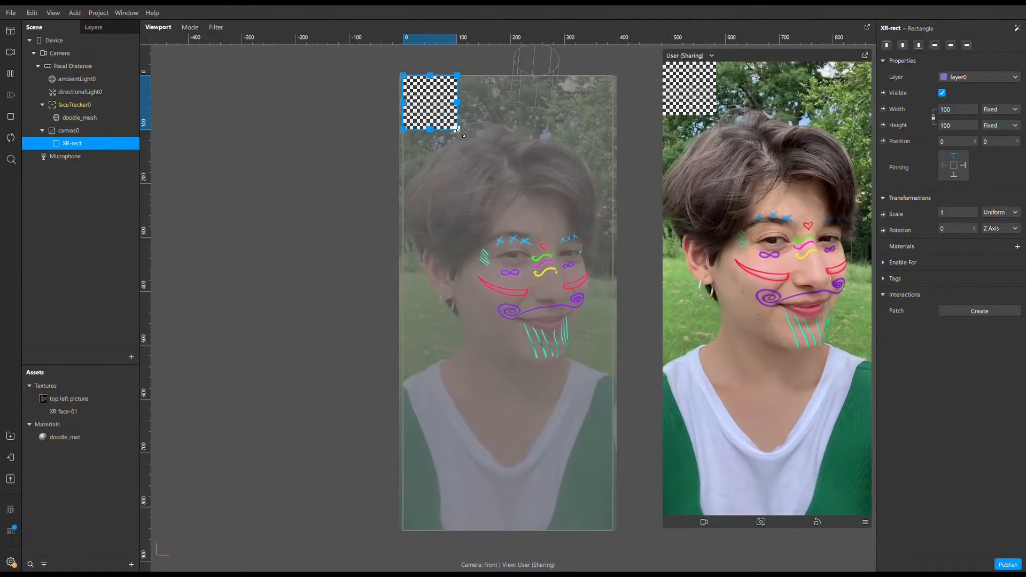
drag(457, 130, 527, 166)
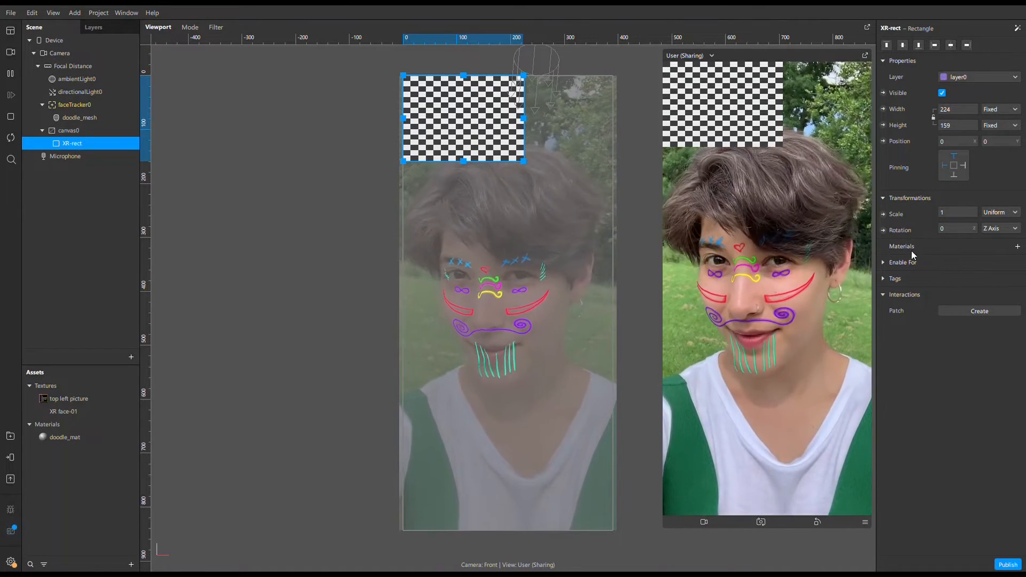
Create and assign a new material for XR-rect.
click(1018, 247)
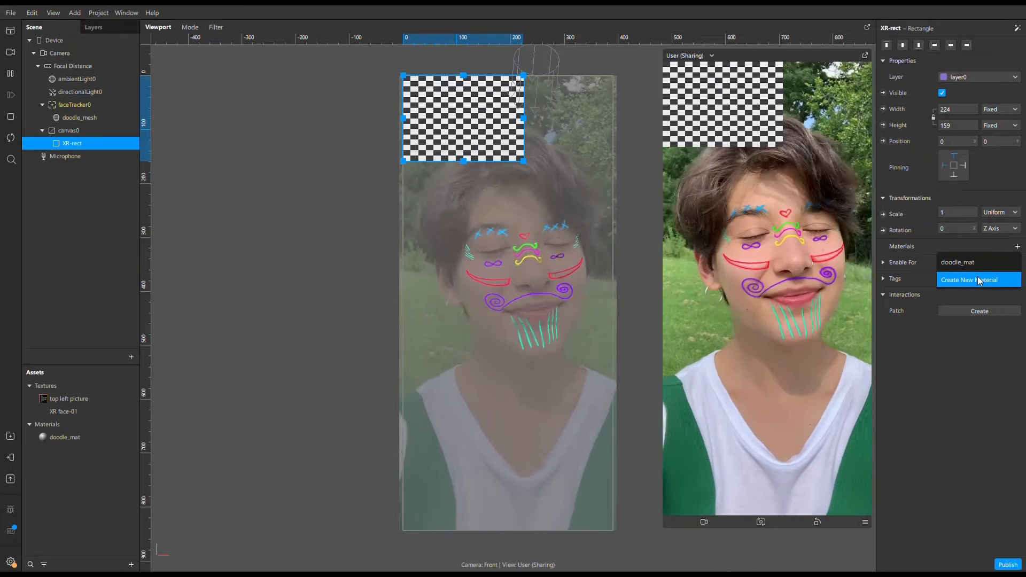
click(980, 281)
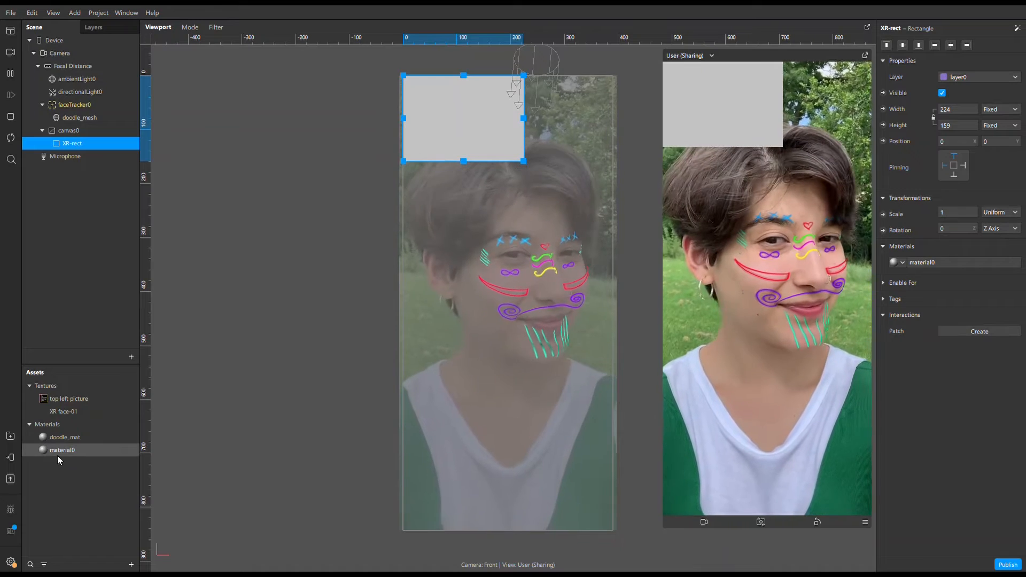
Rename XR-rect's new material as Xr_mat and set its shader type to Flat.
double_click(56, 452)
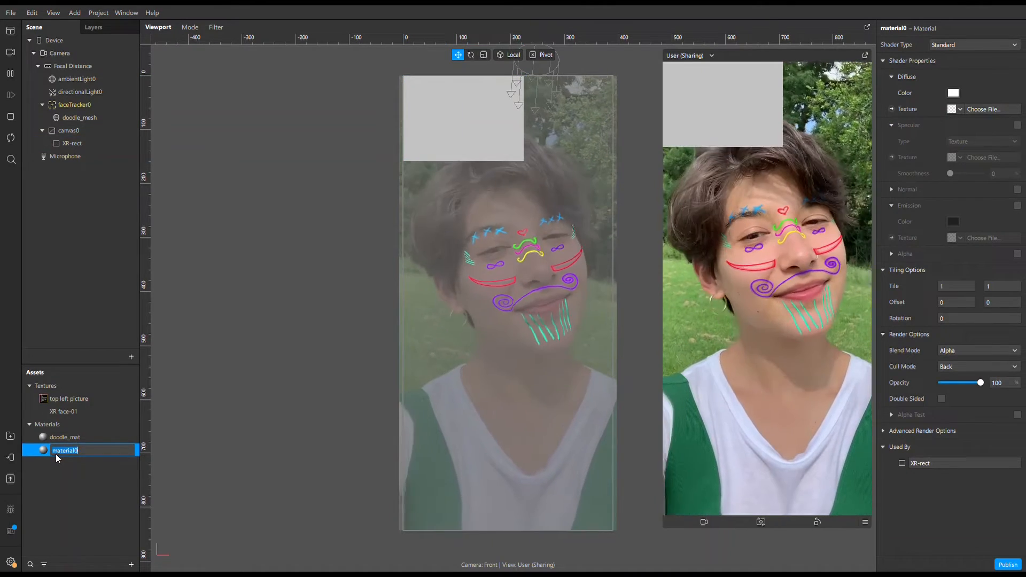
text(Xr_)
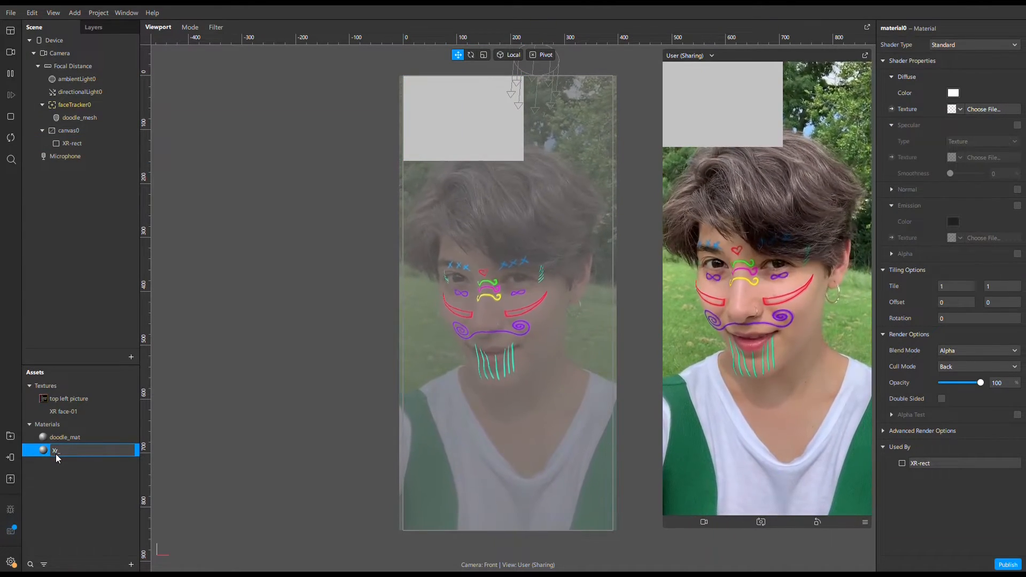
text(mat)
key(Return)
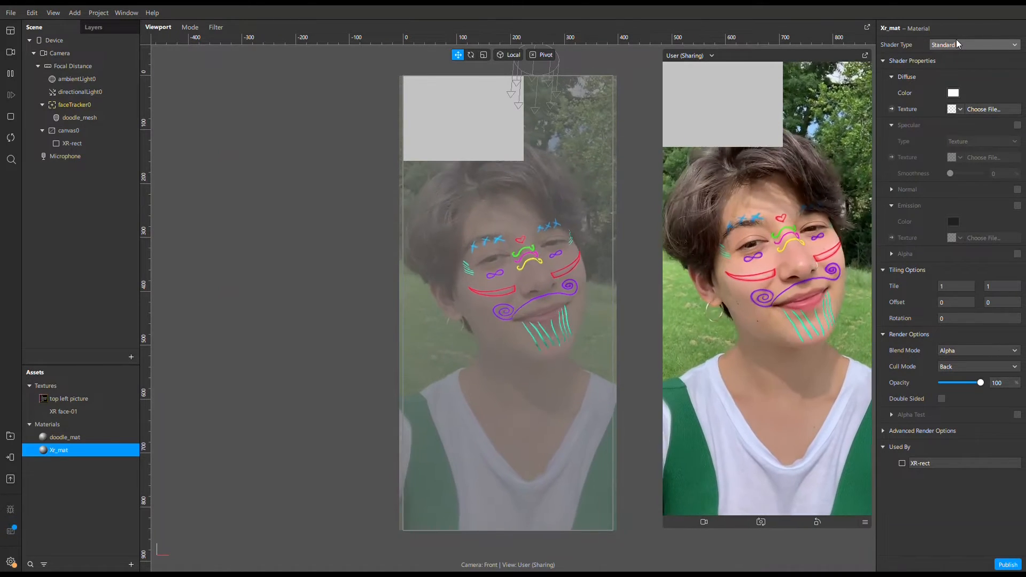
click(957, 45)
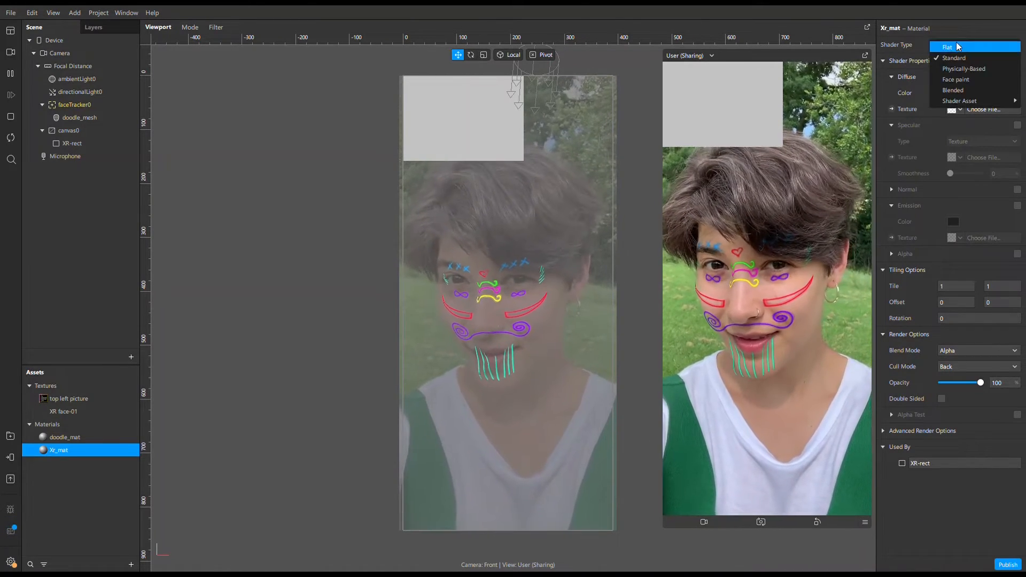
click(956, 47)
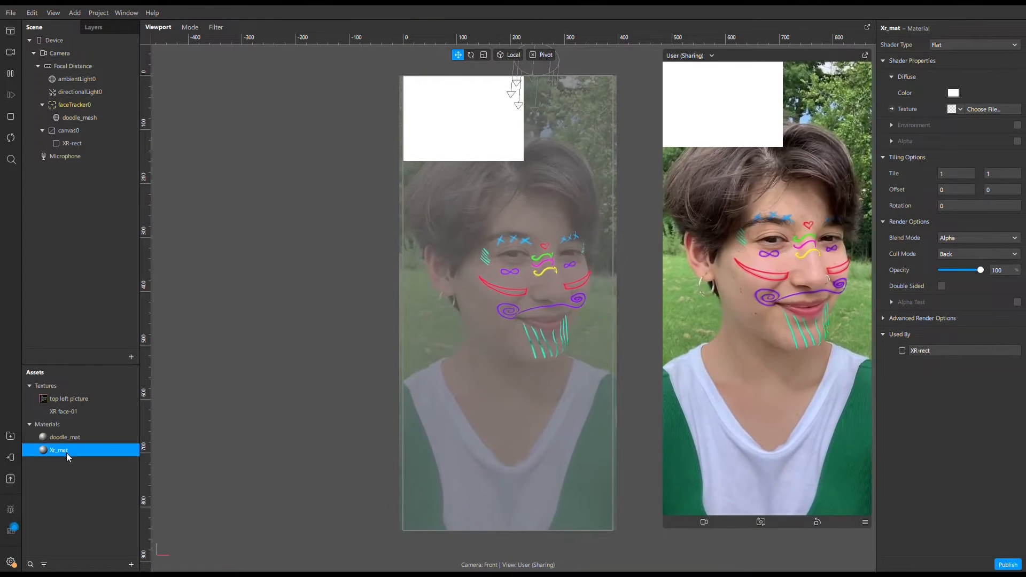
Assign the top left picture texture to Xr_mat's diffuse texture.
click(85, 485)
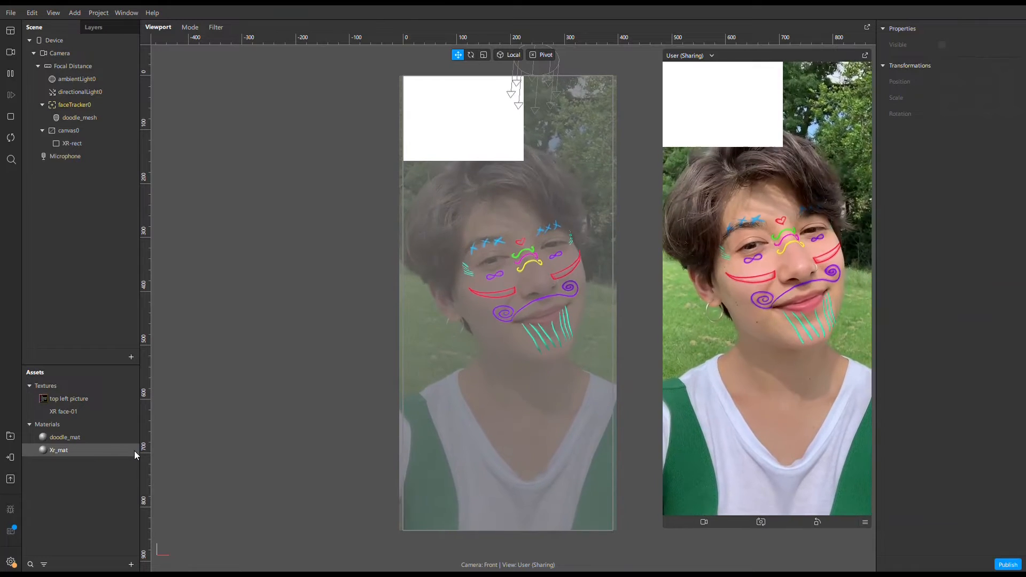
click(134, 451)
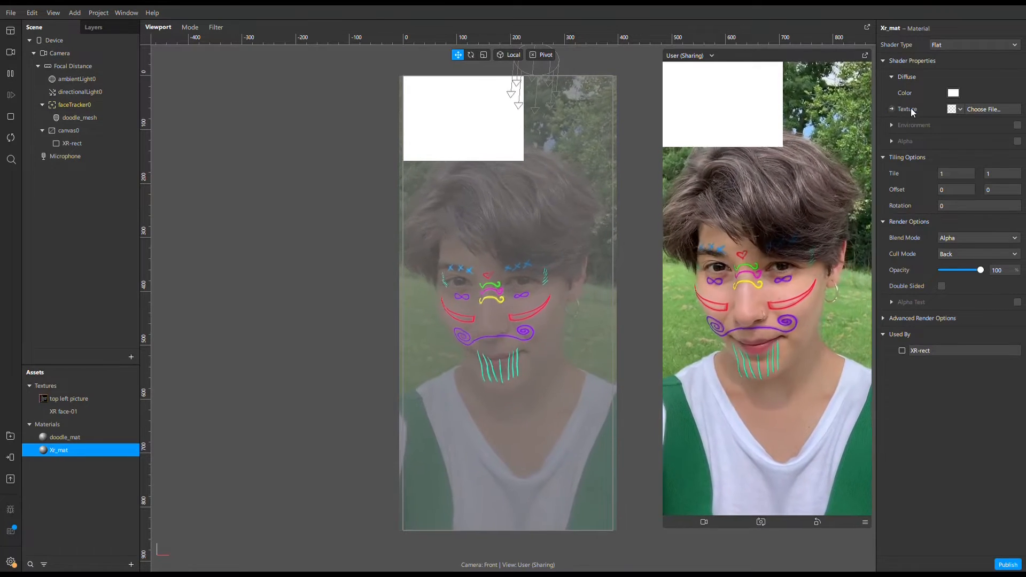
click(964, 110)
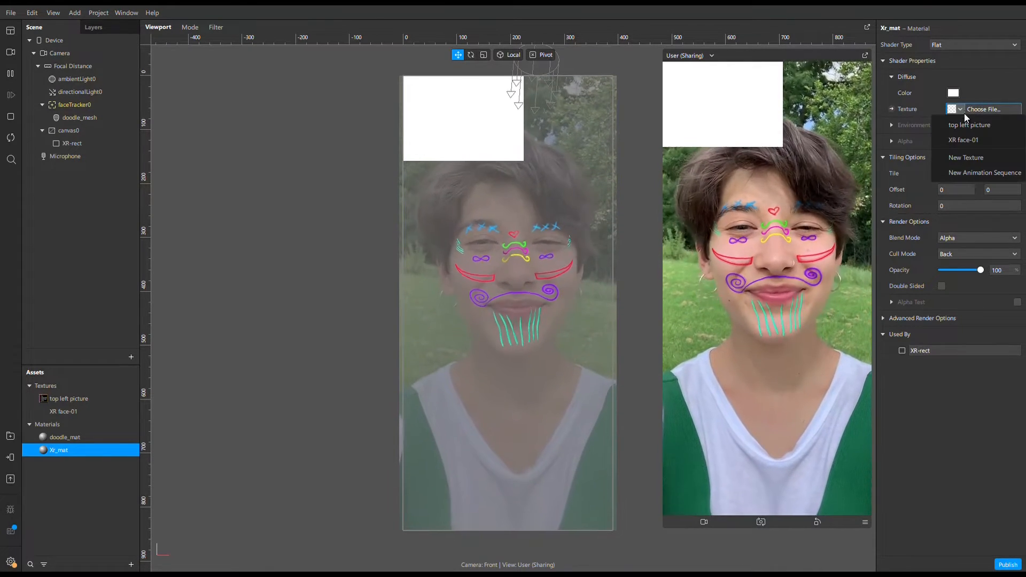
click(961, 125)
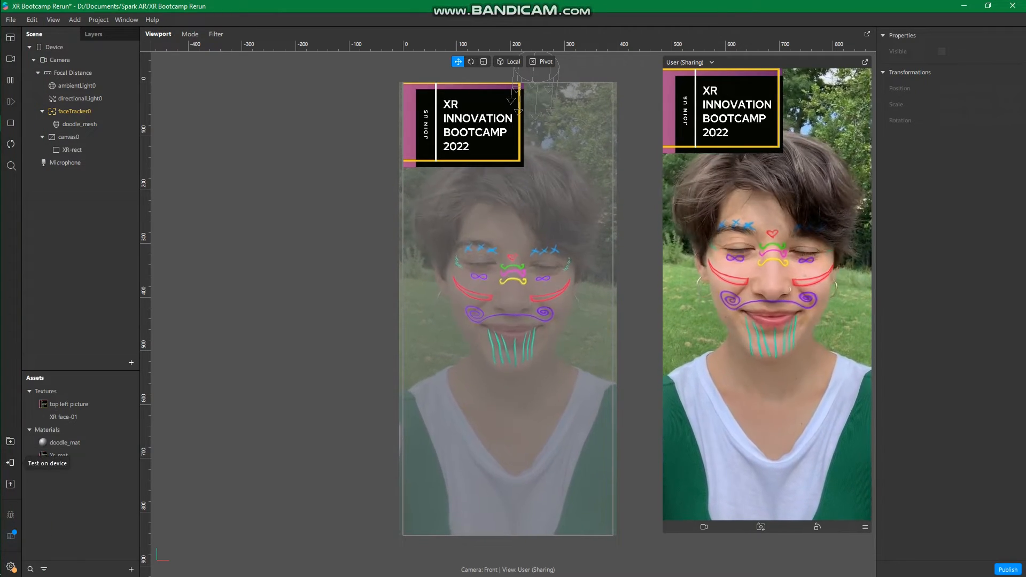
Add a Sharing Experience to the project, keeping both Instagram and Facebook enabled.
click(9, 463)
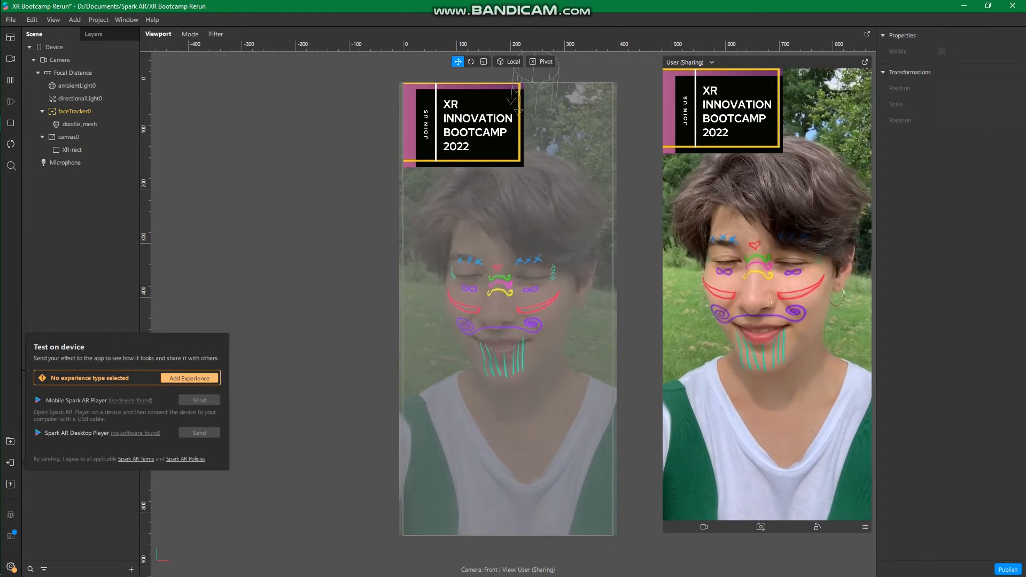
click(189, 378)
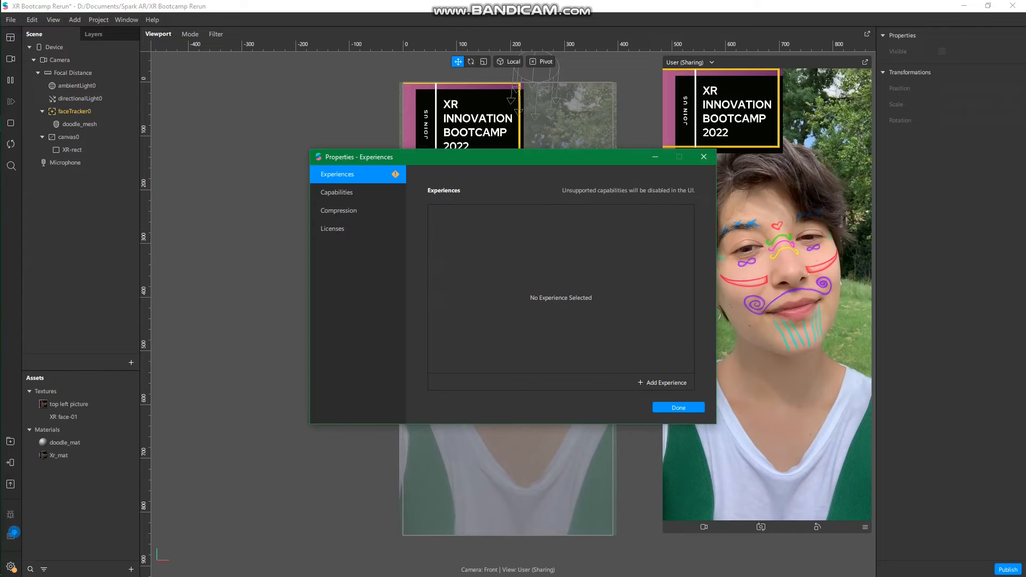
click(663, 383)
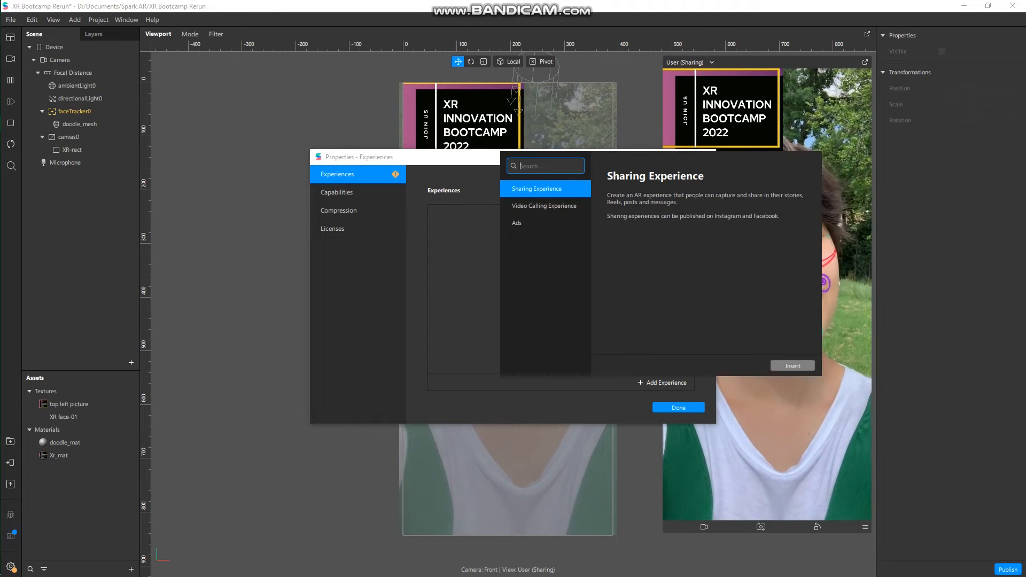
click(792, 366)
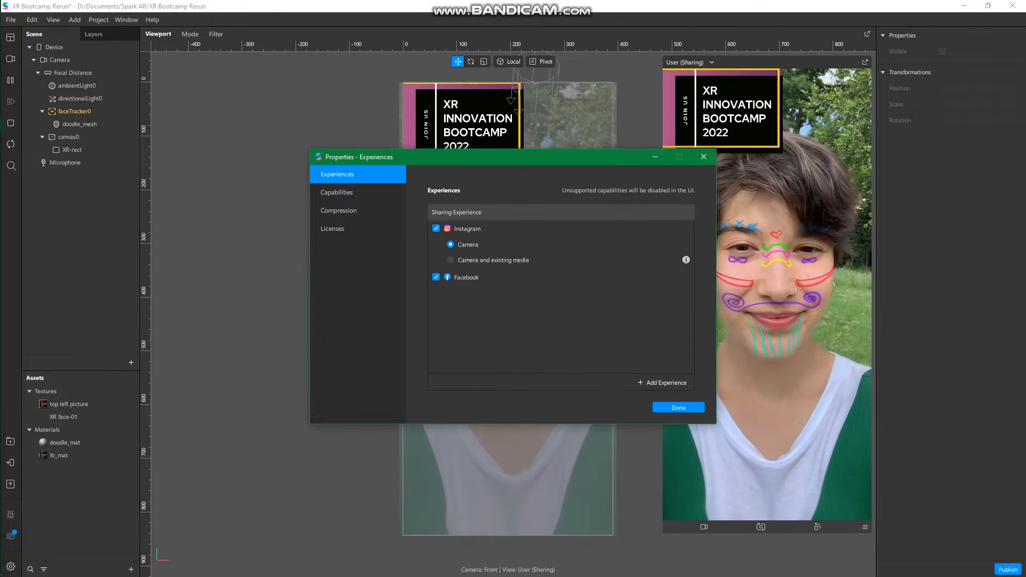
click(678, 408)
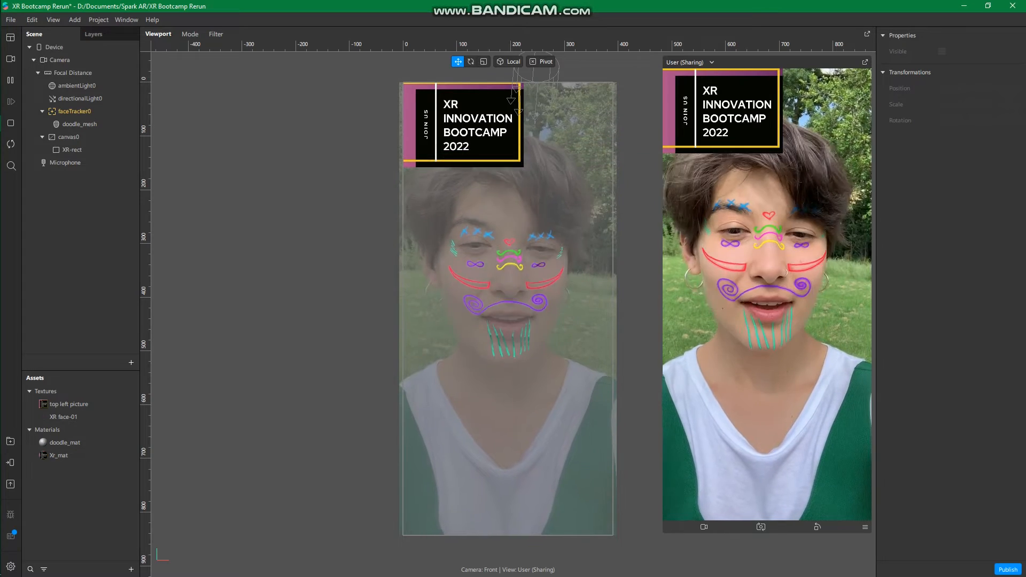
Send the effect to Instagram for testing on a device.
click(10, 463)
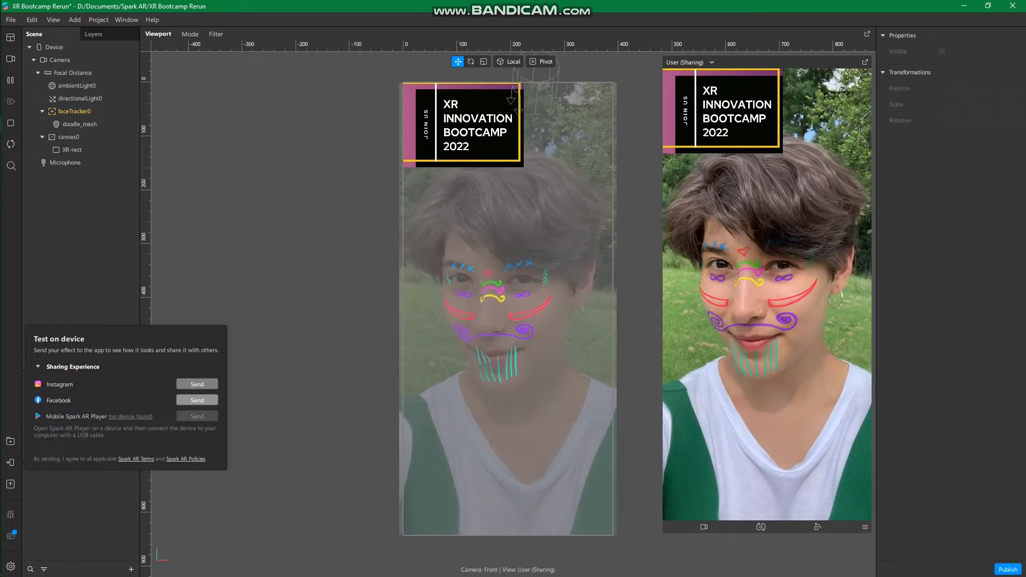
click(197, 385)
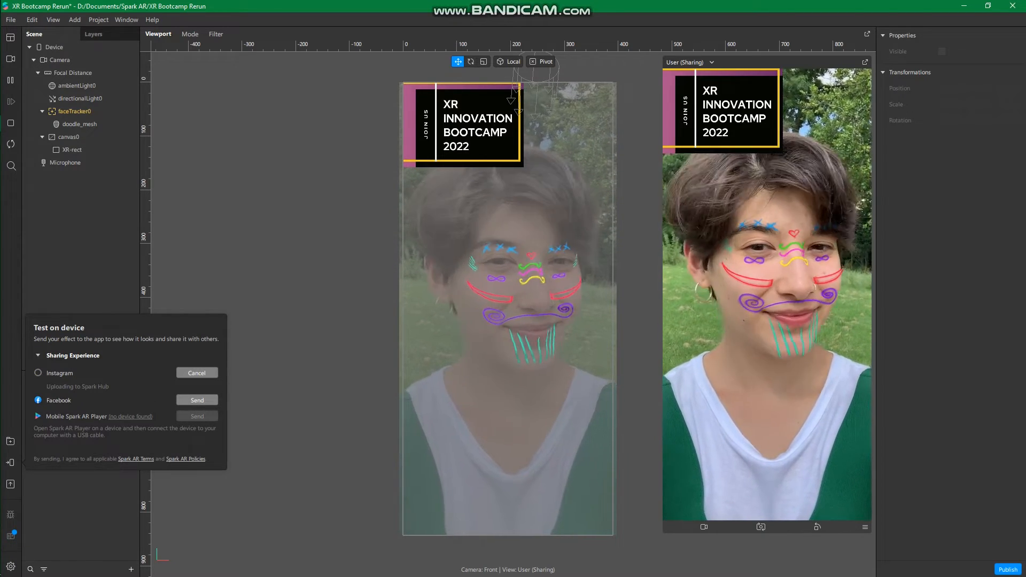
key(Escape)
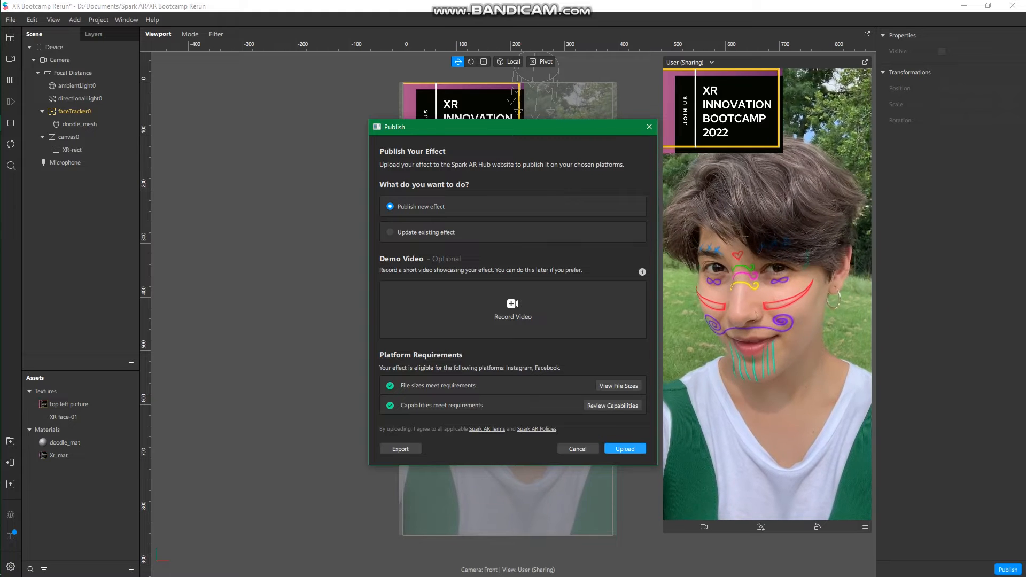
Upload the project to Spark AR Hub as a new effect and name it XR Bootcamp Abuja.
click(612, 449)
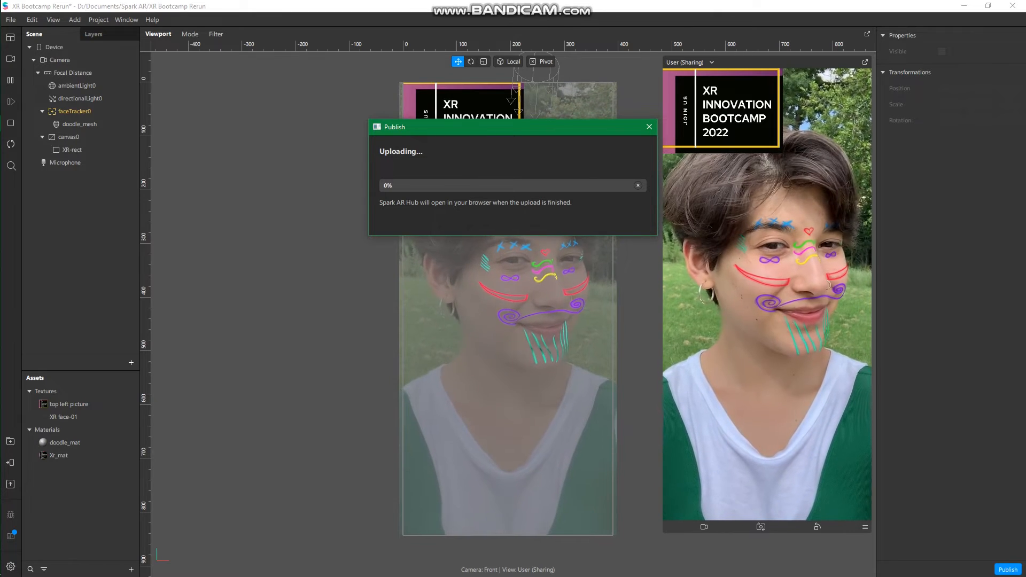
key(XF86MonBrightnessDown)
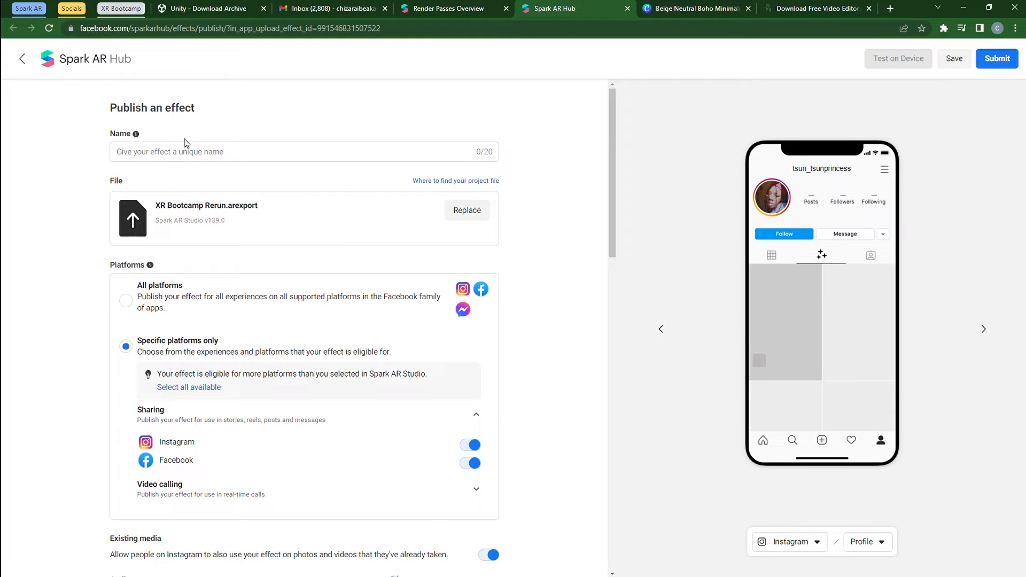
click(148, 154)
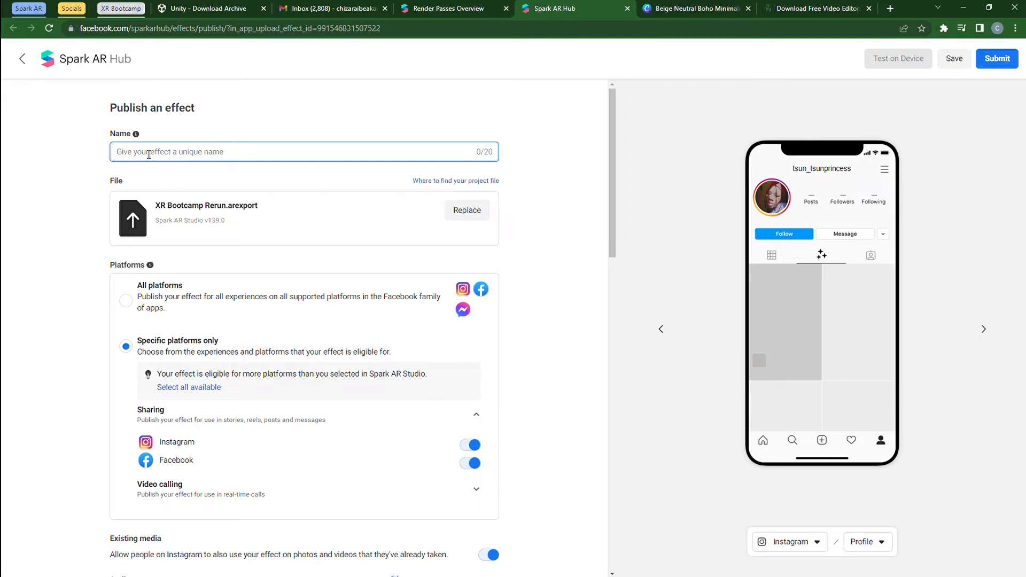
text(XR Bootcamp Abuja)
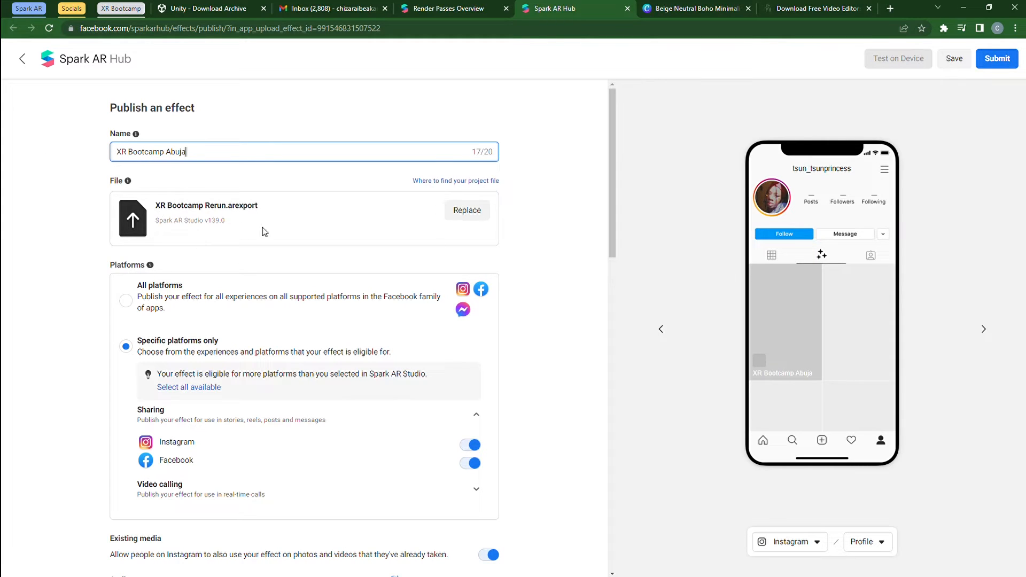
Set the effect to publish on all platforms after trying specific platforms with Facebook sharing turned off.
scroll(248, 242, down, 2)
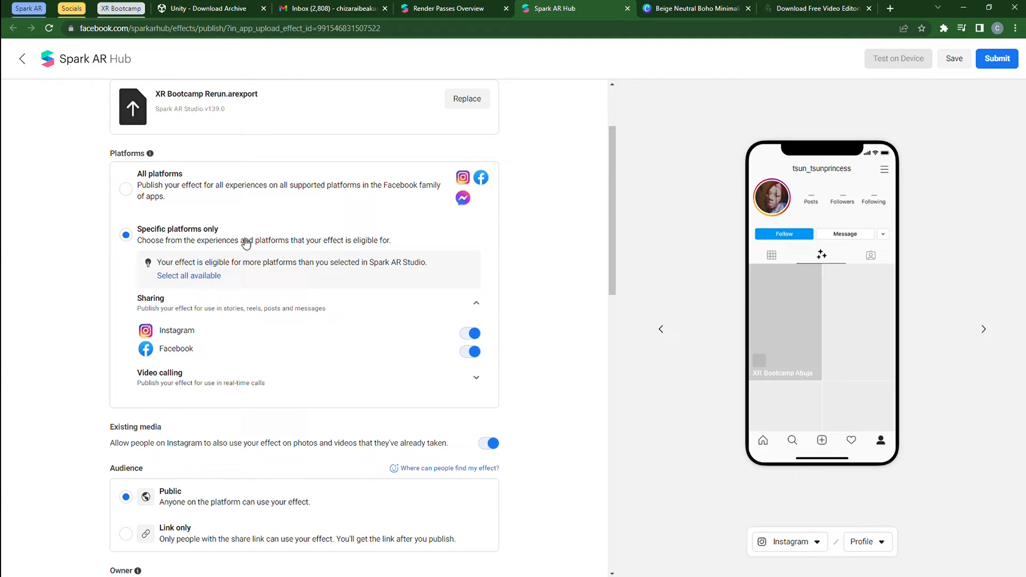
click(126, 189)
click(125, 235)
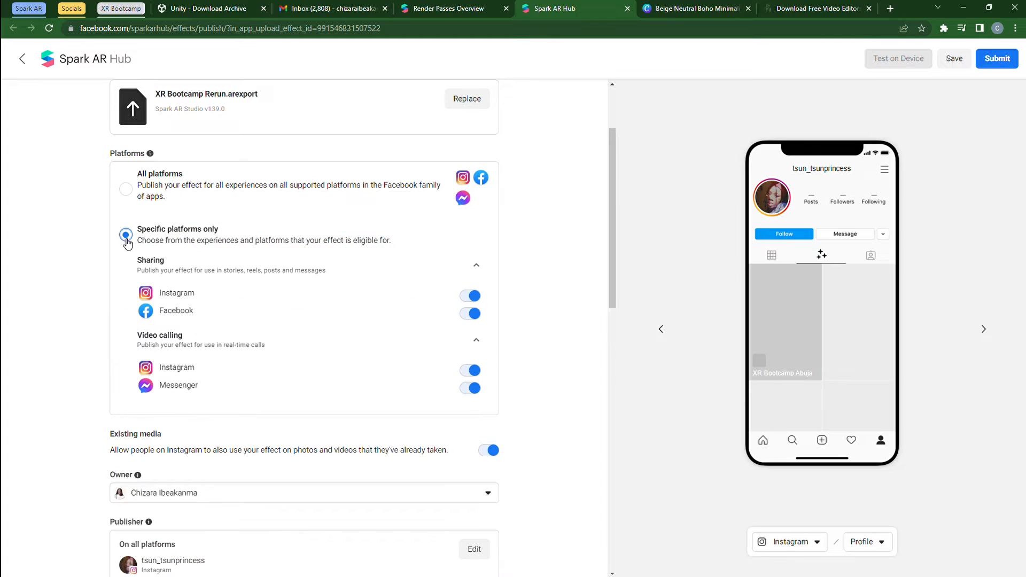
click(471, 313)
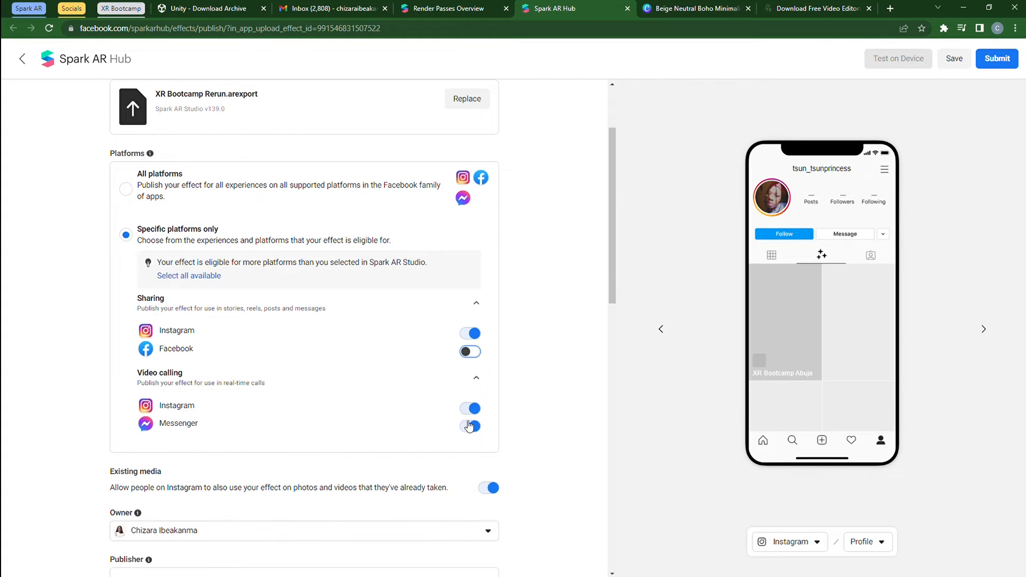
click(127, 189)
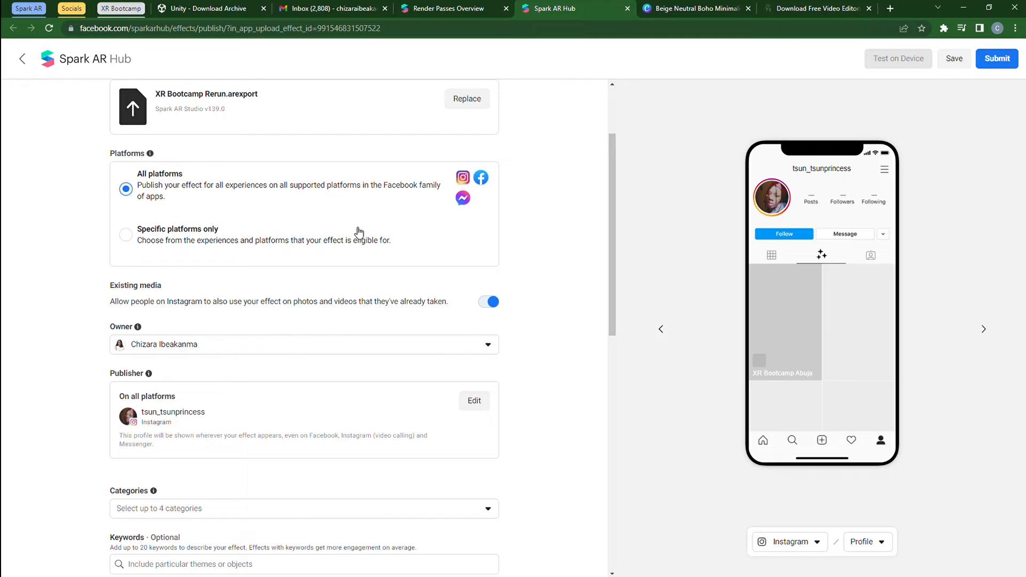
Assign the categories Selfies, Funny and Events to the effect.
scroll(261, 330, down, 1)
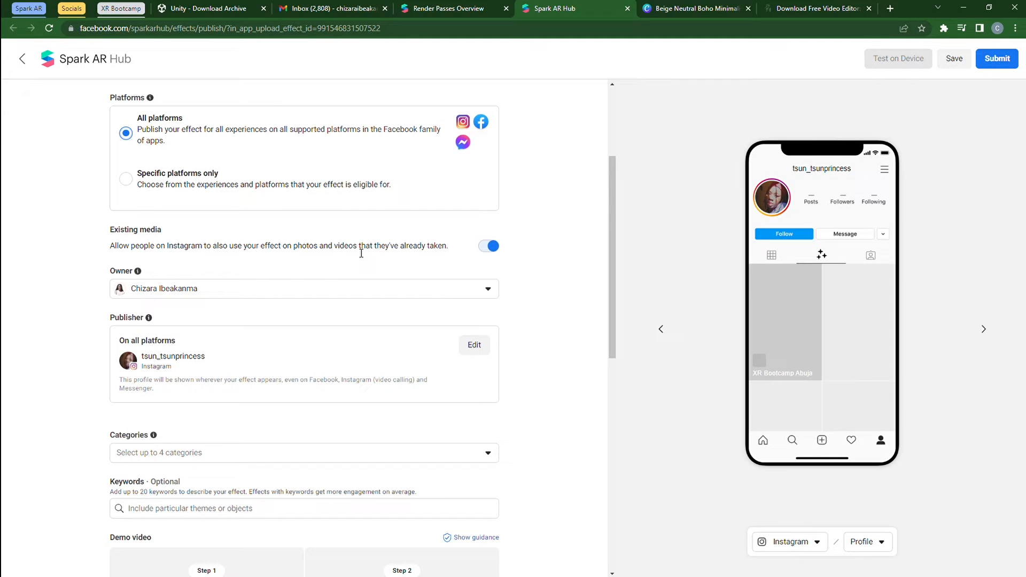
scroll(294, 319, down, 4)
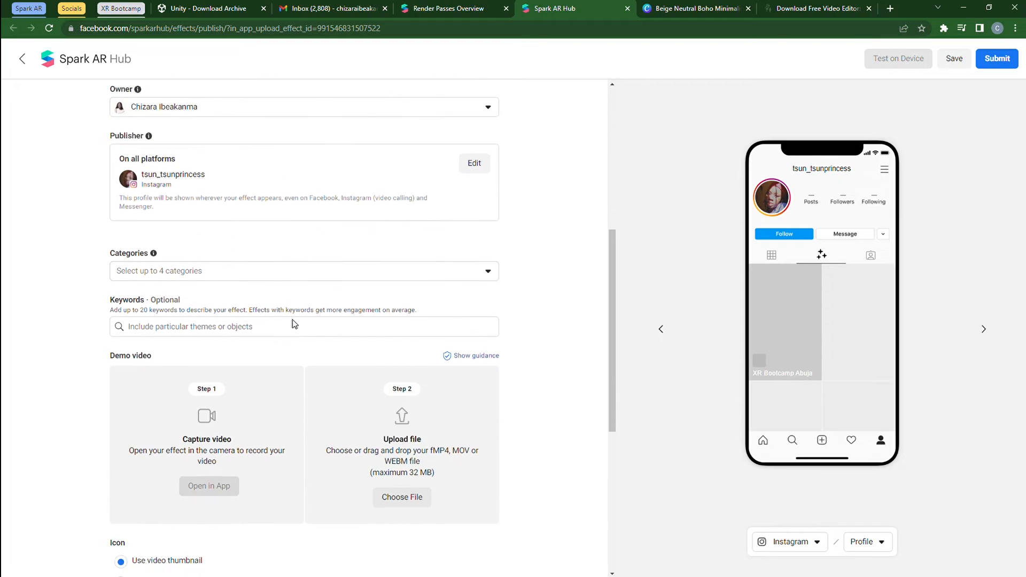
scroll(250, 294, down, 2)
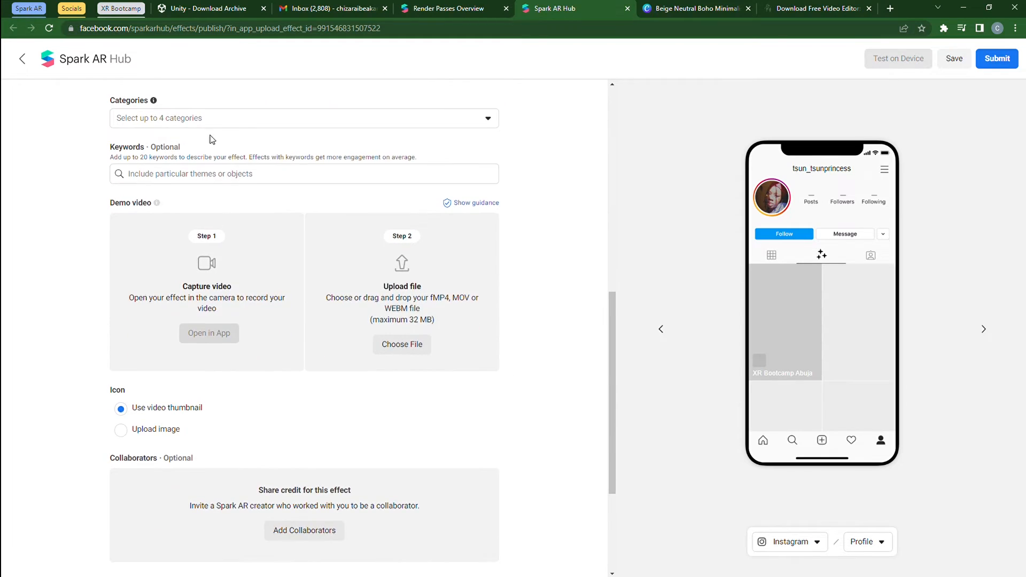
click(214, 122)
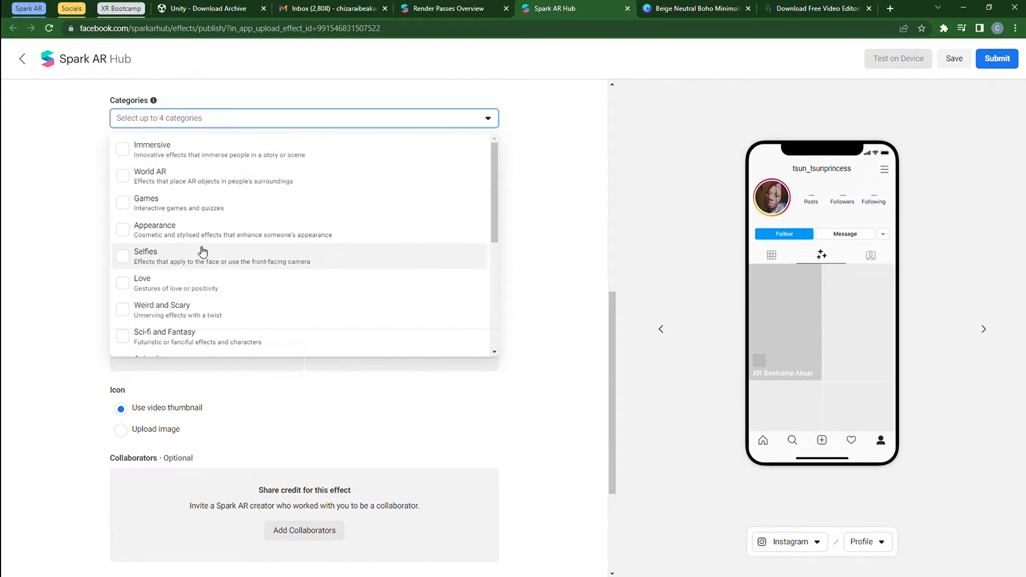
scroll(177, 226, down, 3)
scroll(177, 226, down, 3)
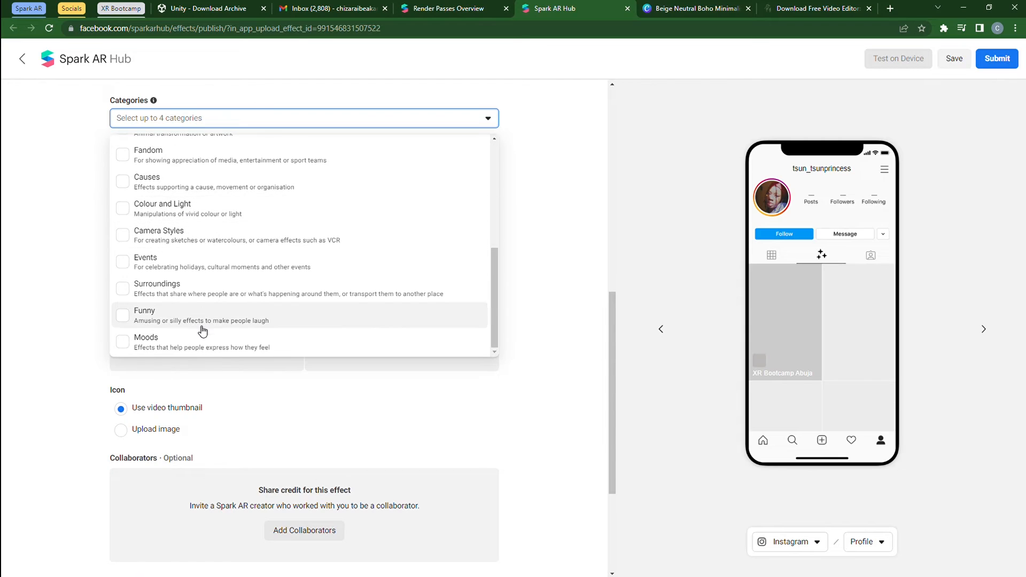
scroll(184, 230, up, 5)
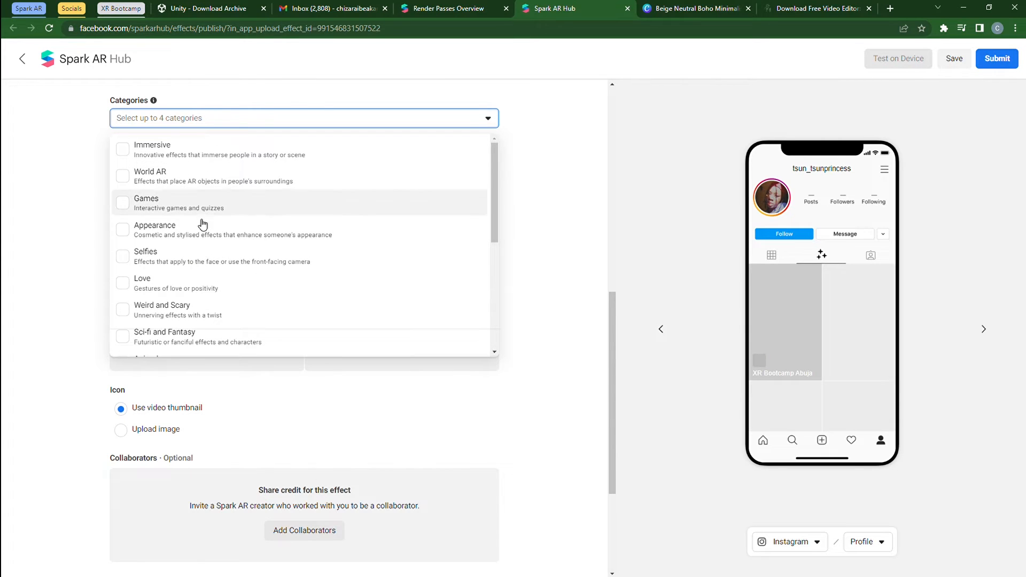
click(193, 264)
scroll(190, 267, down, 5)
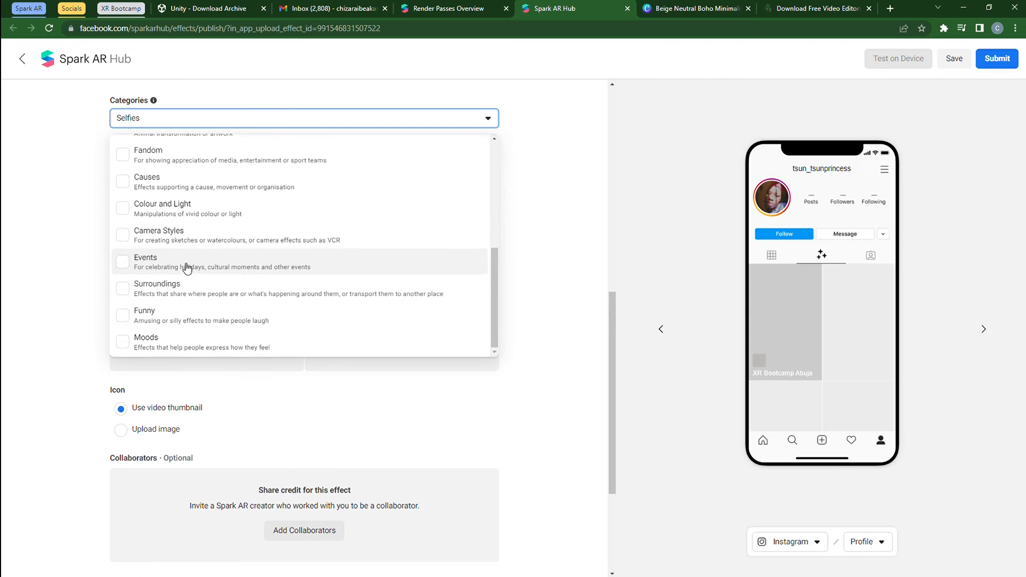
click(172, 317)
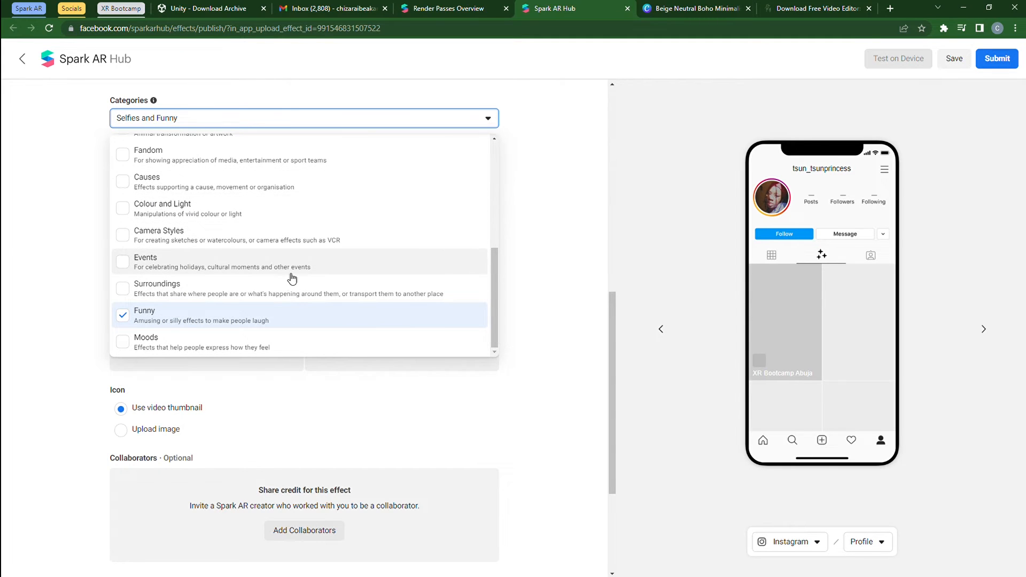
click(225, 262)
click(94, 262)
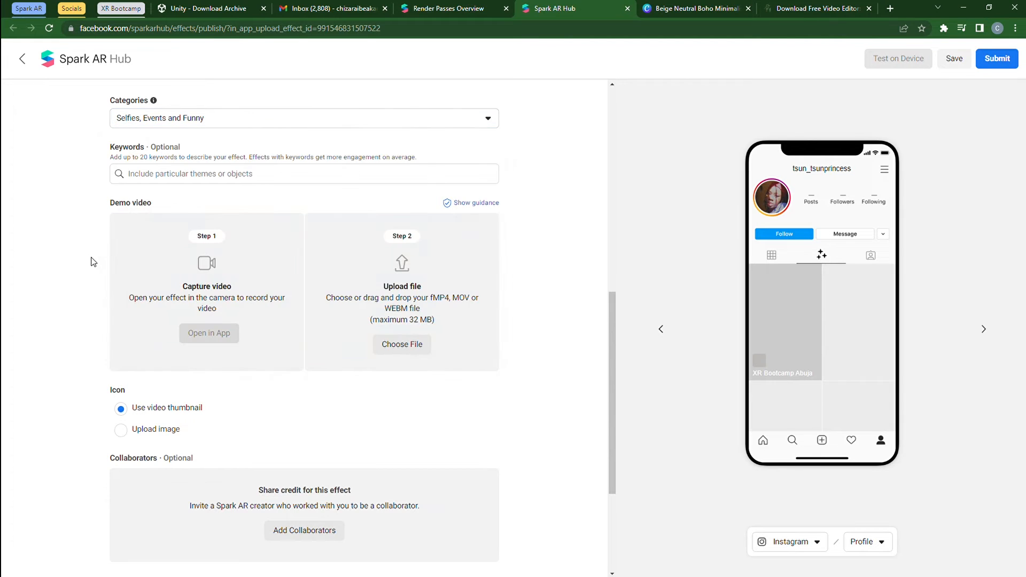
Add the keywords XR Bootcamp, Doodles and Funny to the effect.
click(158, 181)
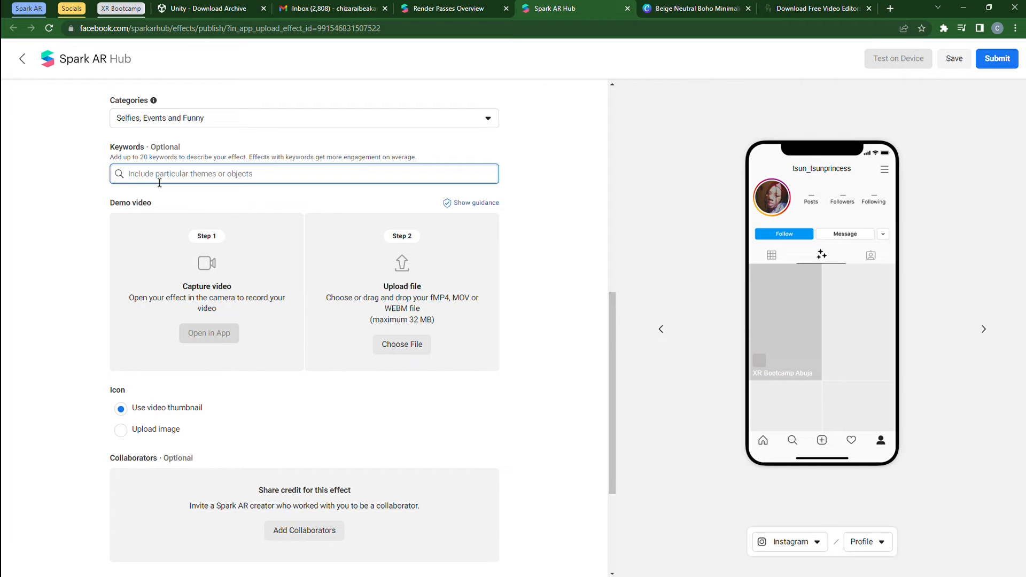
text(XR)
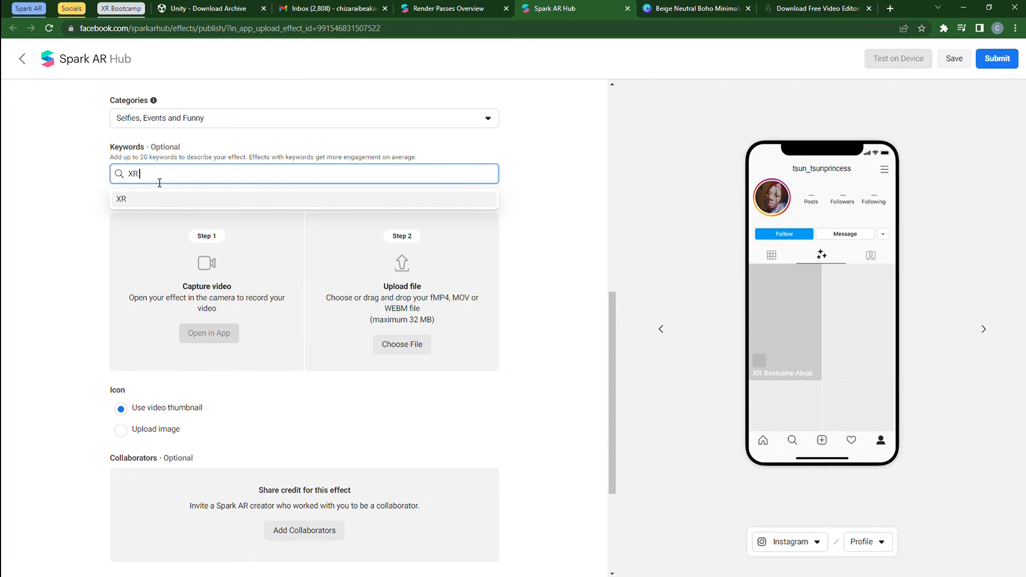
text( Bootcamp)
key(Return)
text(D)
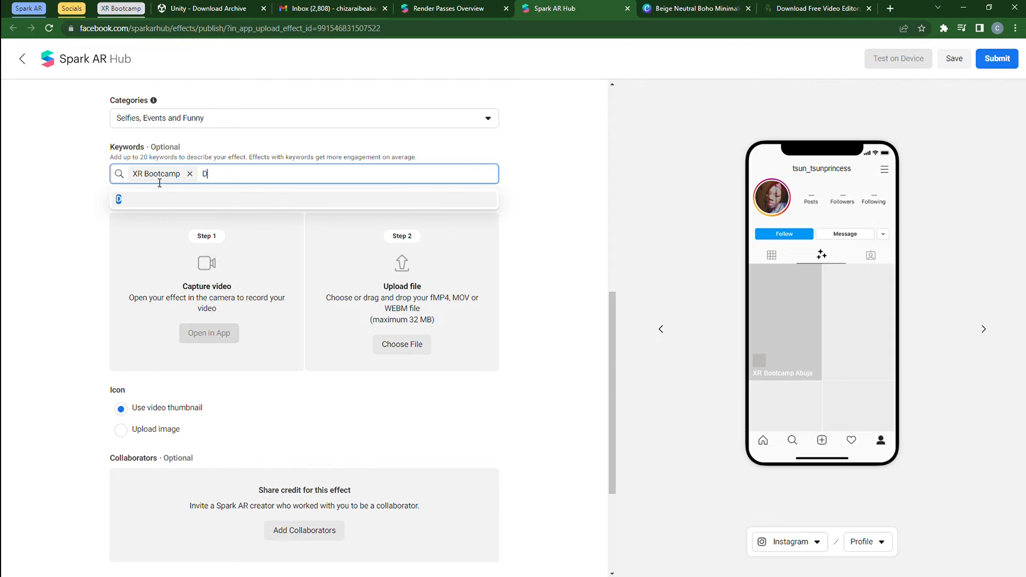
text(oodles)
key(Return)
text(F)
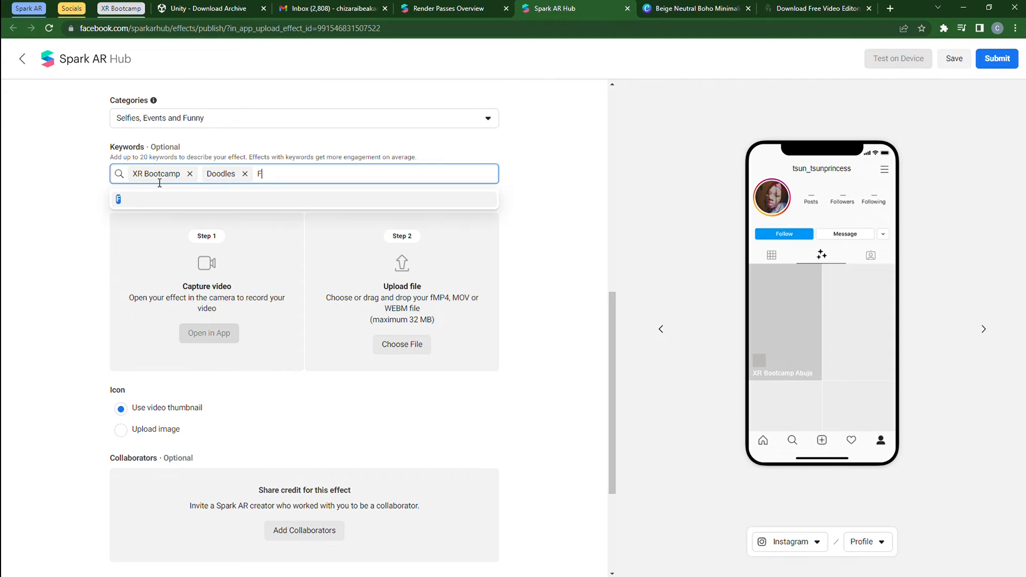
text(unny)
key(Return)
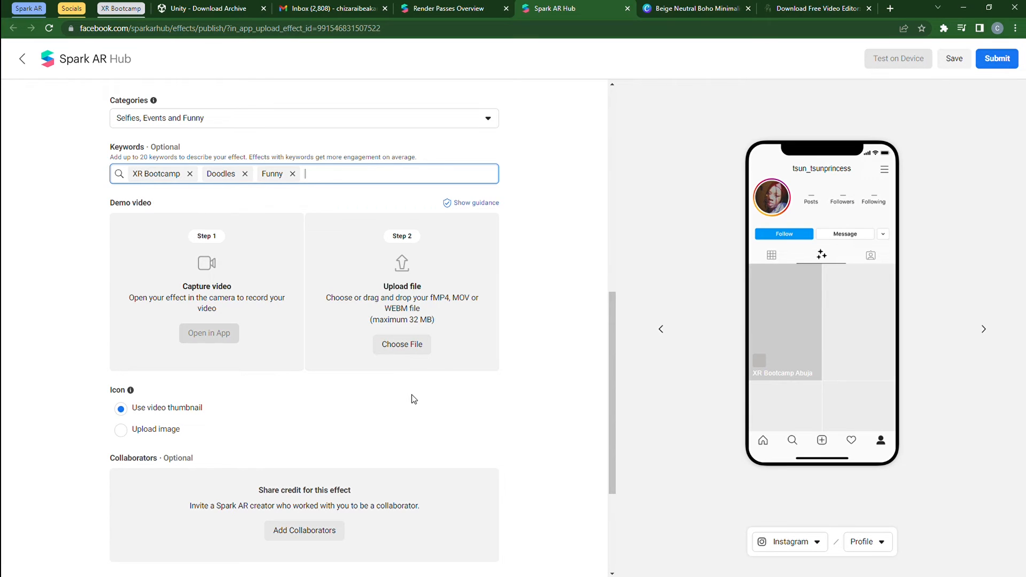
Upload a demo video file and use the image top left picture.jpeg as the effect's icon.
click(404, 355)
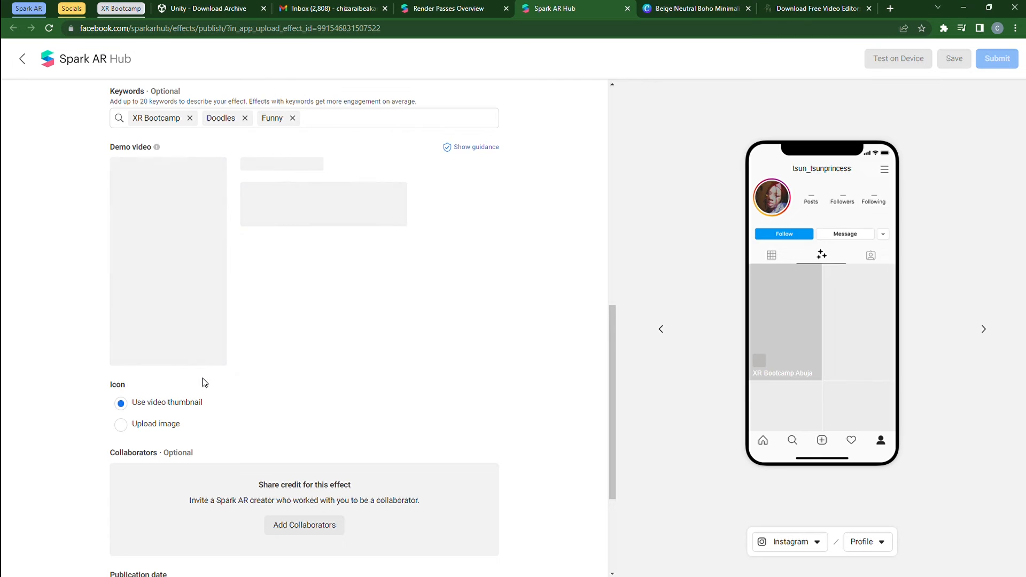
scroll(205, 377, down, 1)
scroll(204, 369, down, 2)
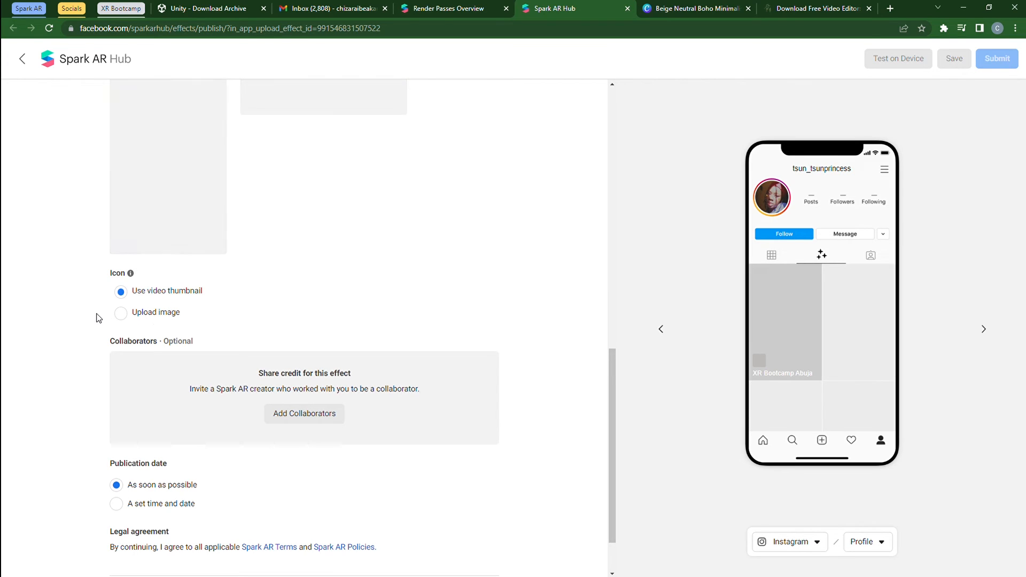
click(122, 315)
click(314, 413)
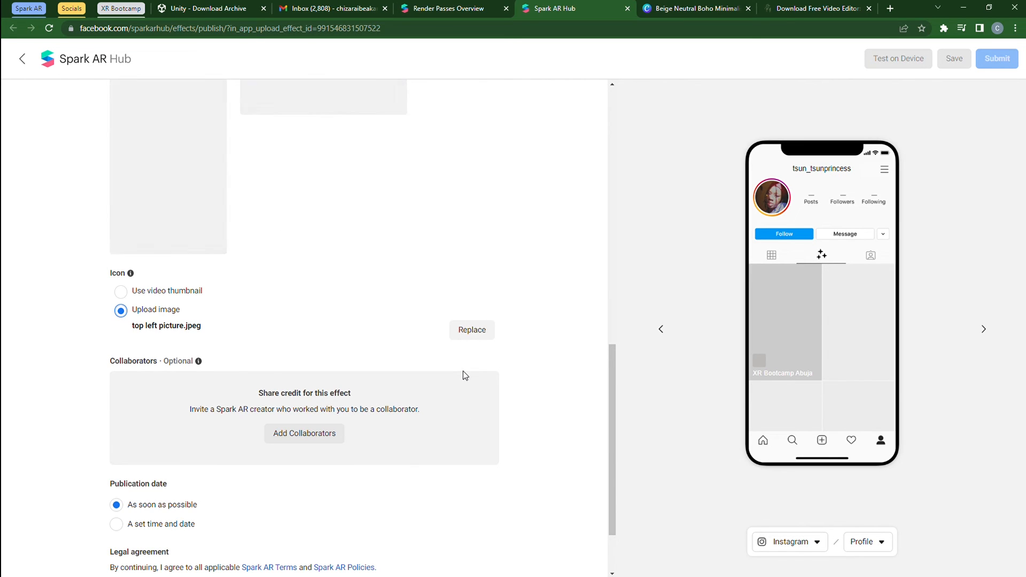
Try a set publication start date of 21/6/2022 and return the publication date to as soon as possible.
scroll(463, 371, down, 2)
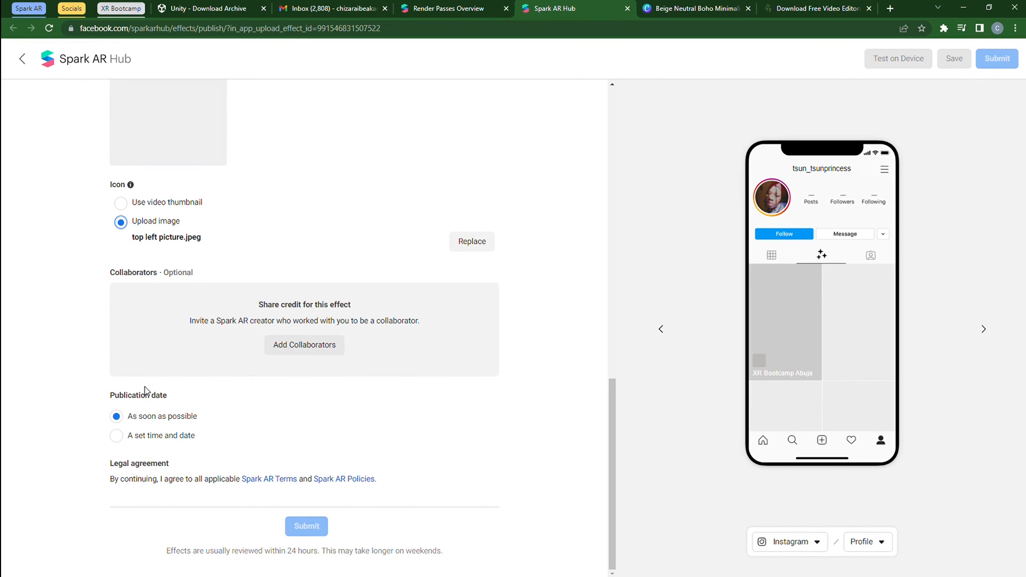
click(143, 436)
click(184, 484)
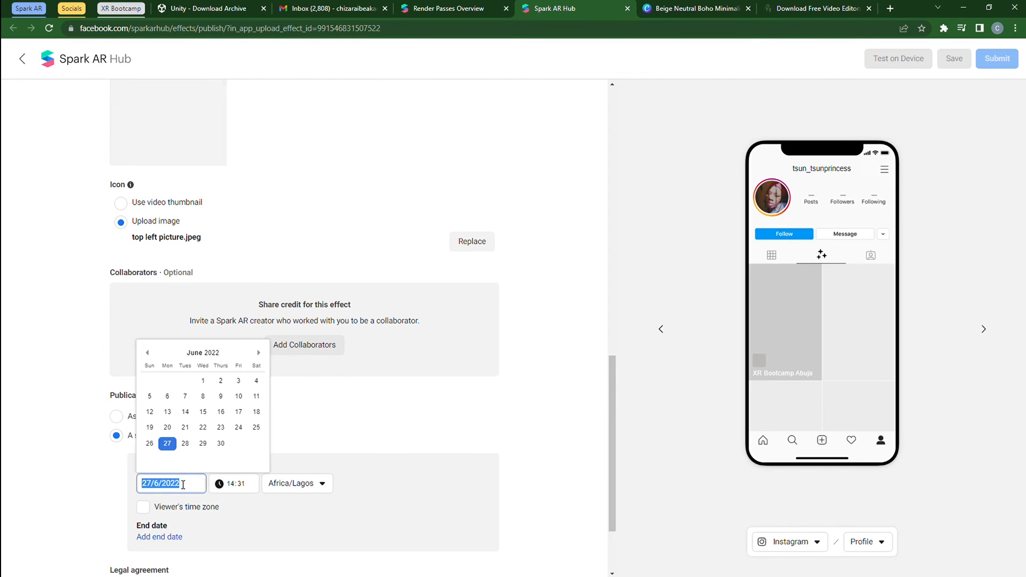
click(183, 430)
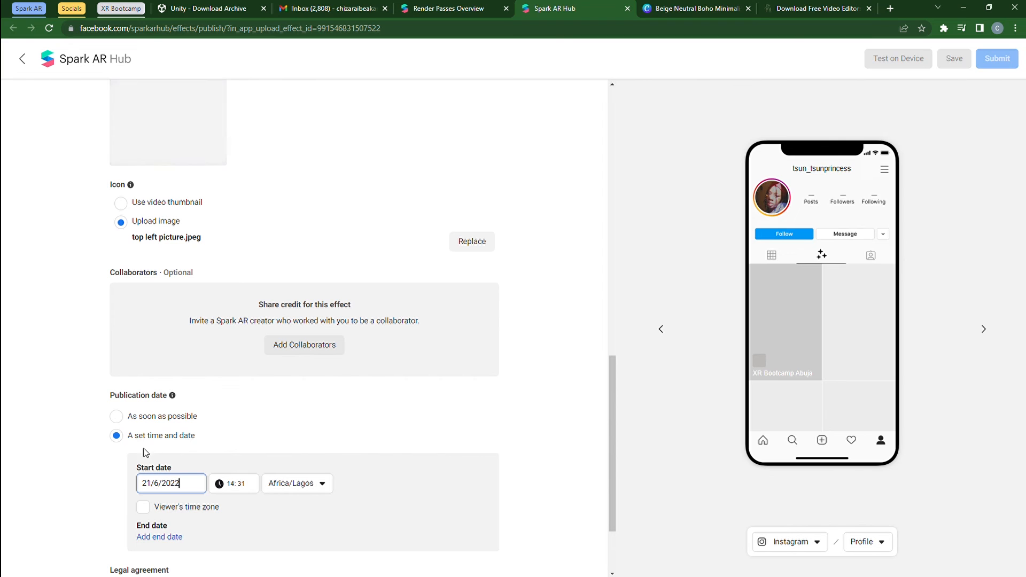
click(144, 417)
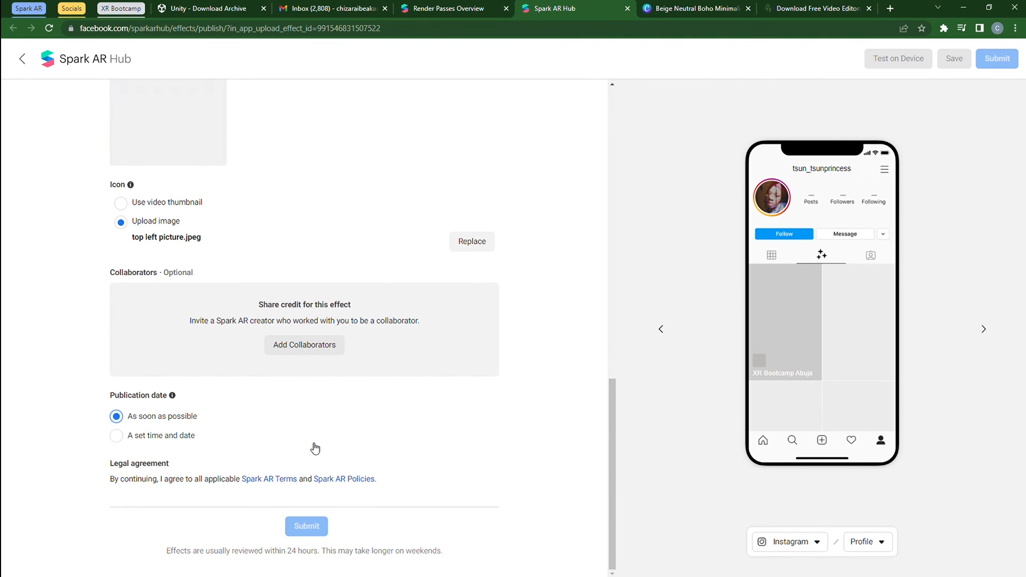
Crop the icon image so the square frames the full XR INNOVATION BOOTCAMP 2022 text.
scroll(313, 449, up, 3)
scroll(314, 448, up, 5)
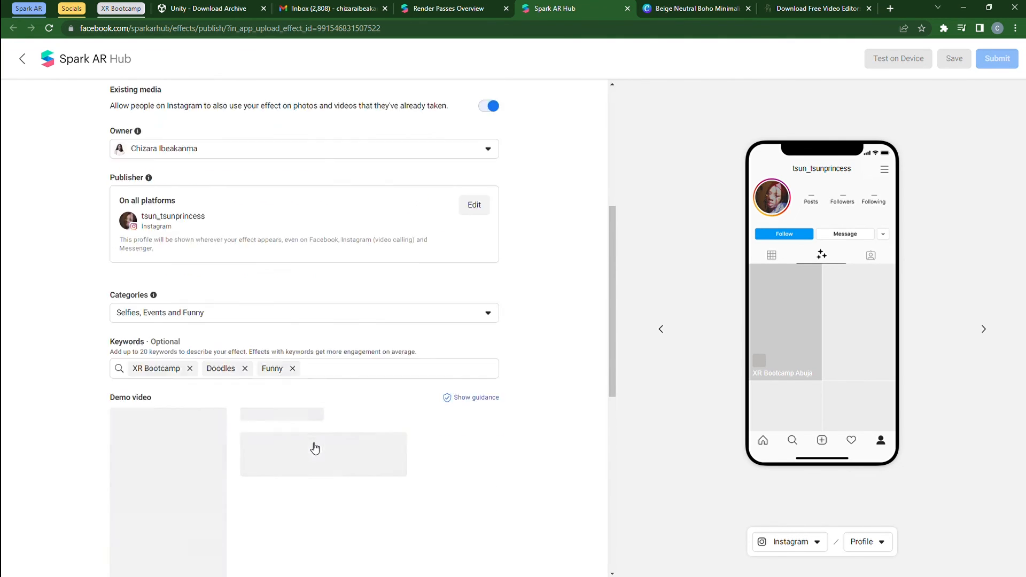
scroll(313, 449, down, 3)
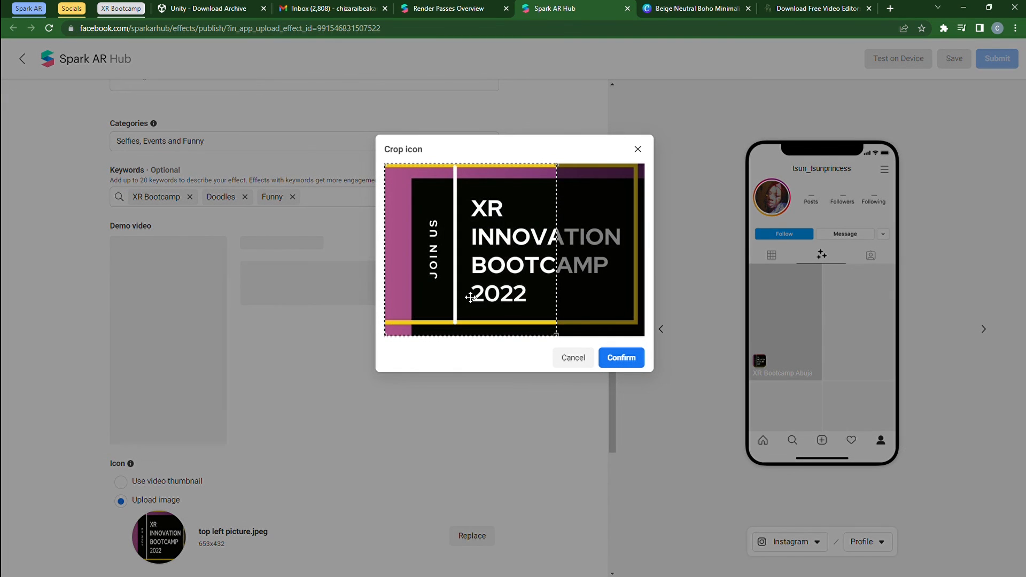
drag(465, 306, 534, 308)
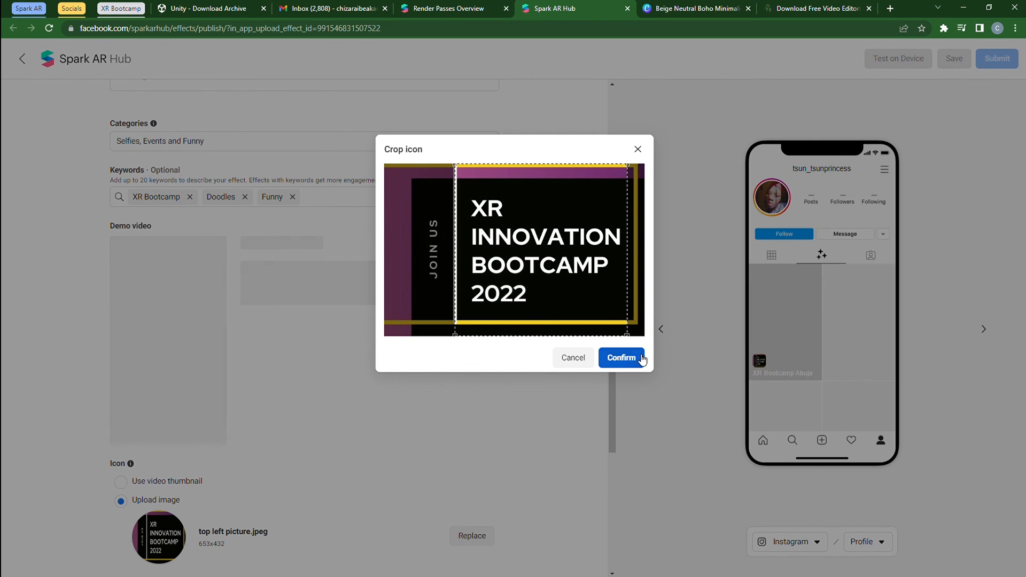
click(622, 358)
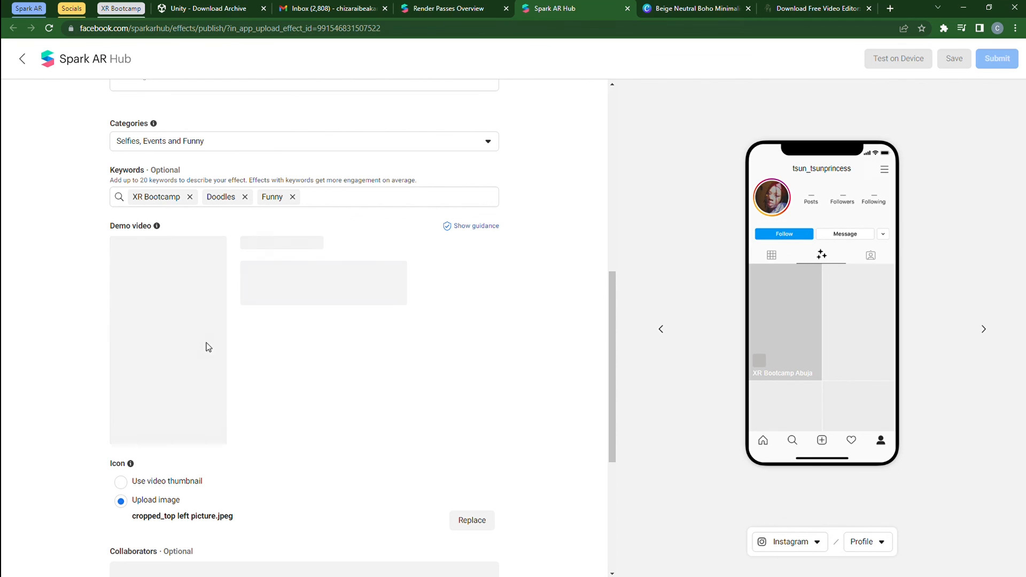
scroll(213, 348, down, 5)
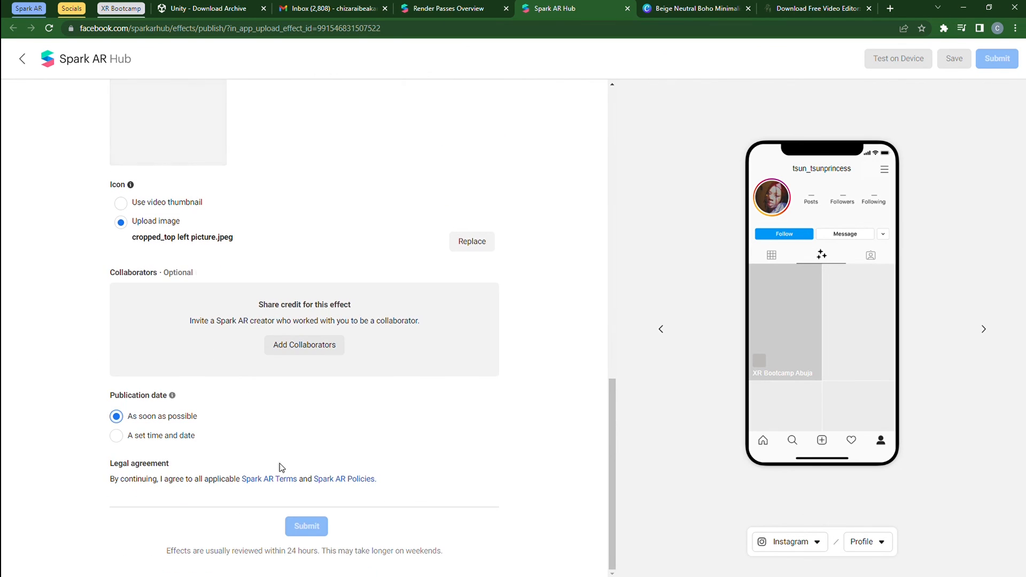